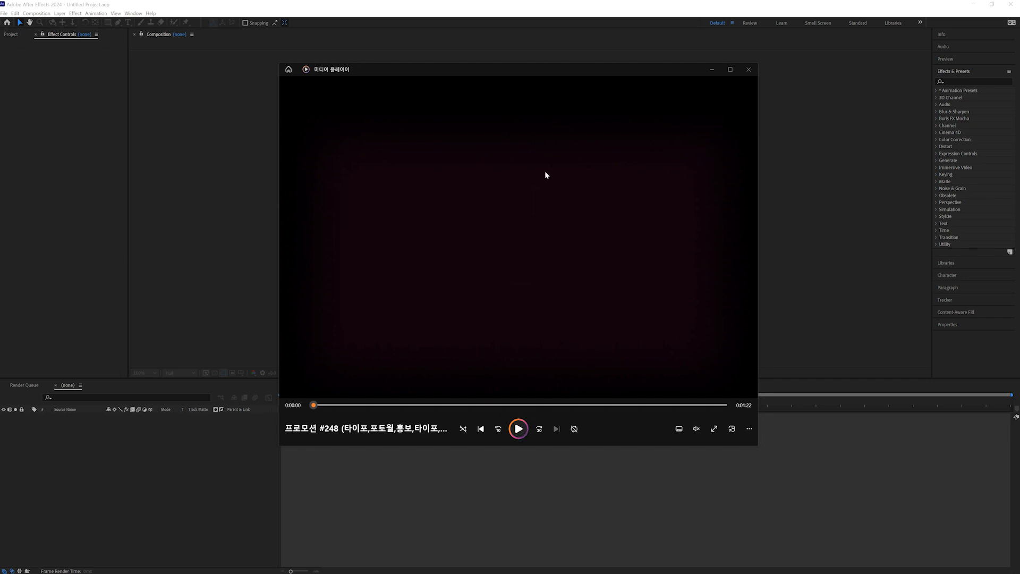
# Play the promo #248 reference video, pause it on a text scene, and return to After Effects.
pyautogui.click(523, 432)
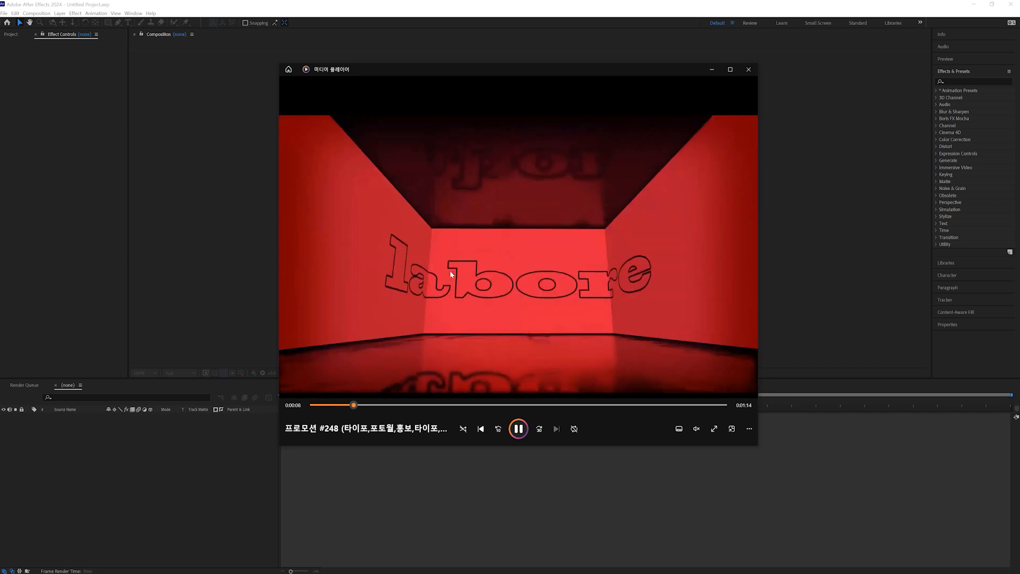
pyautogui.click(519, 431)
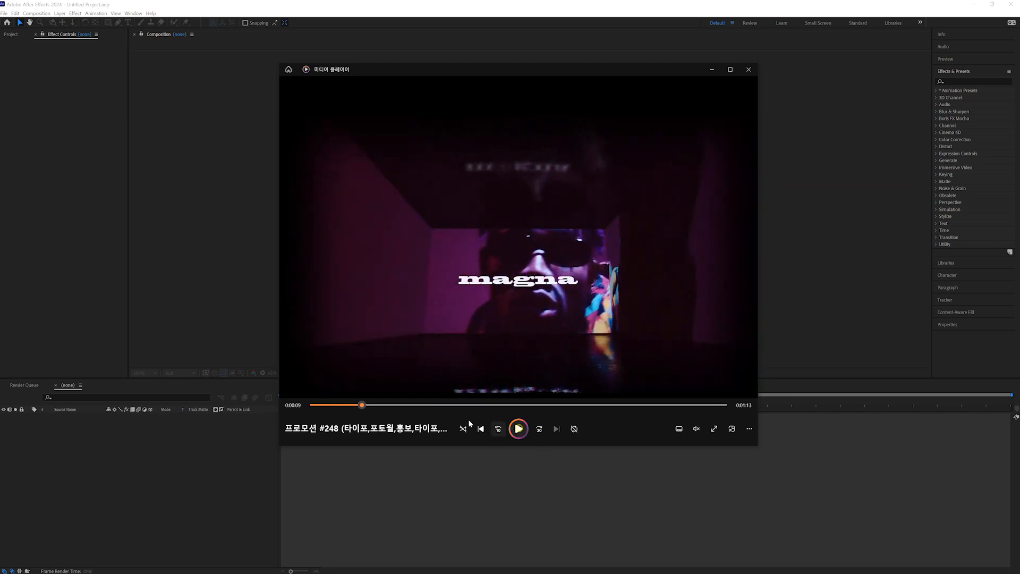
pyautogui.click(346, 407)
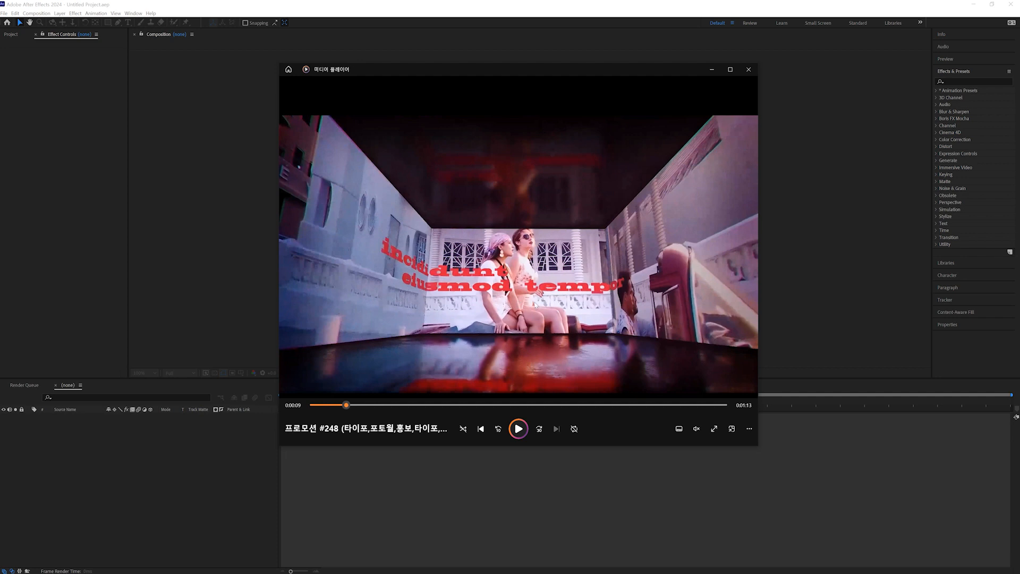
pyautogui.click(770, 133)
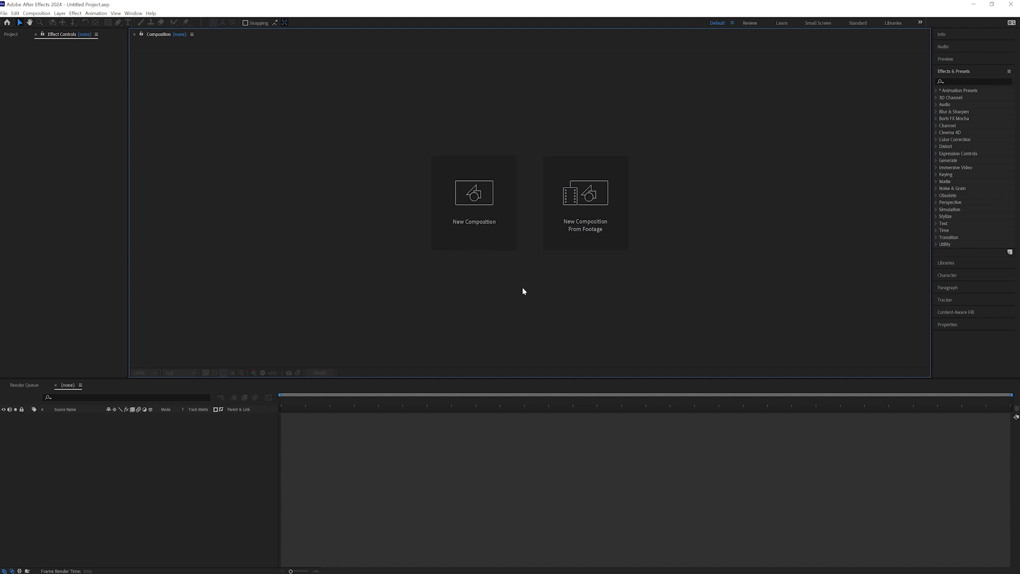
# Create a new composition 3000 px wide and 1000 px high with Full resolution.
pyautogui.click(492, 209)
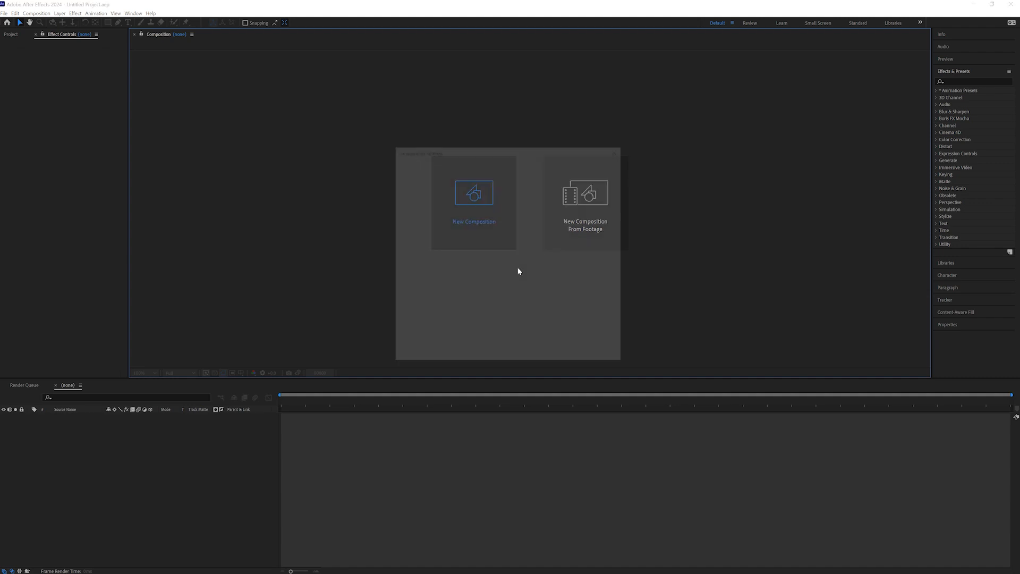
pyautogui.moveTo(499, 149); pyautogui.dragTo(536, 88)
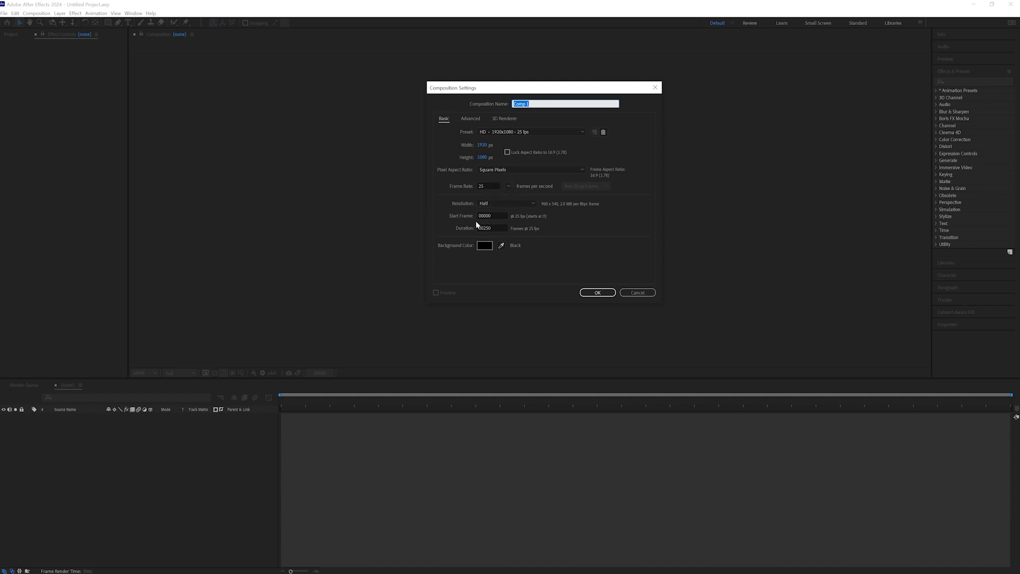
pyautogui.click(492, 205)
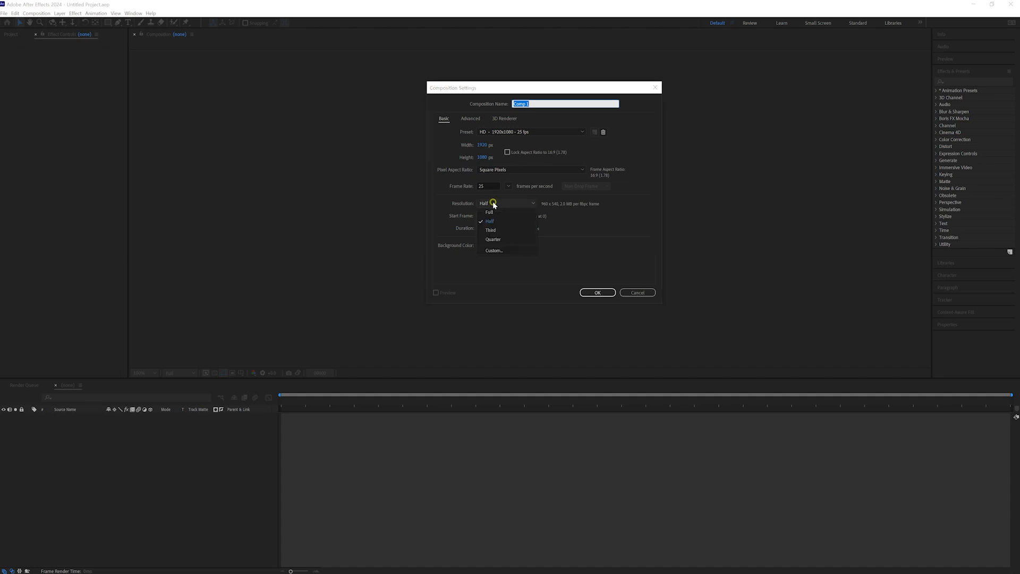
pyautogui.click(491, 214)
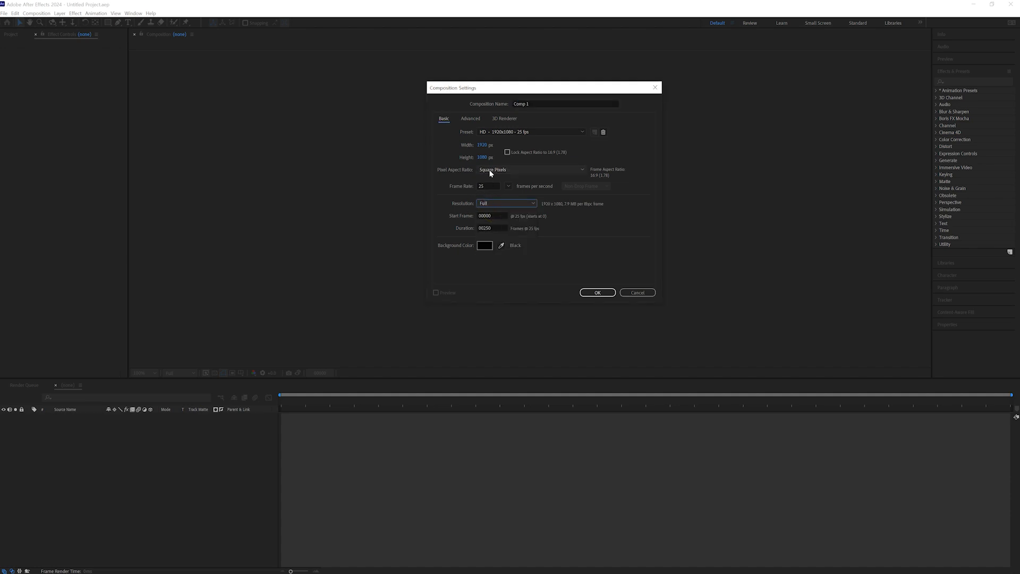
pyautogui.click(482, 145)
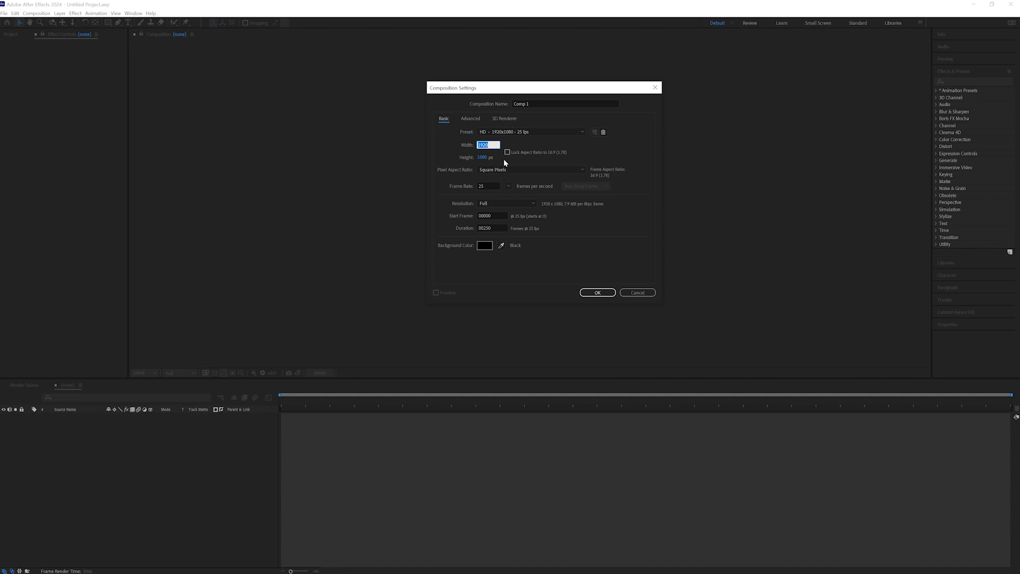
pyautogui.write('3000')
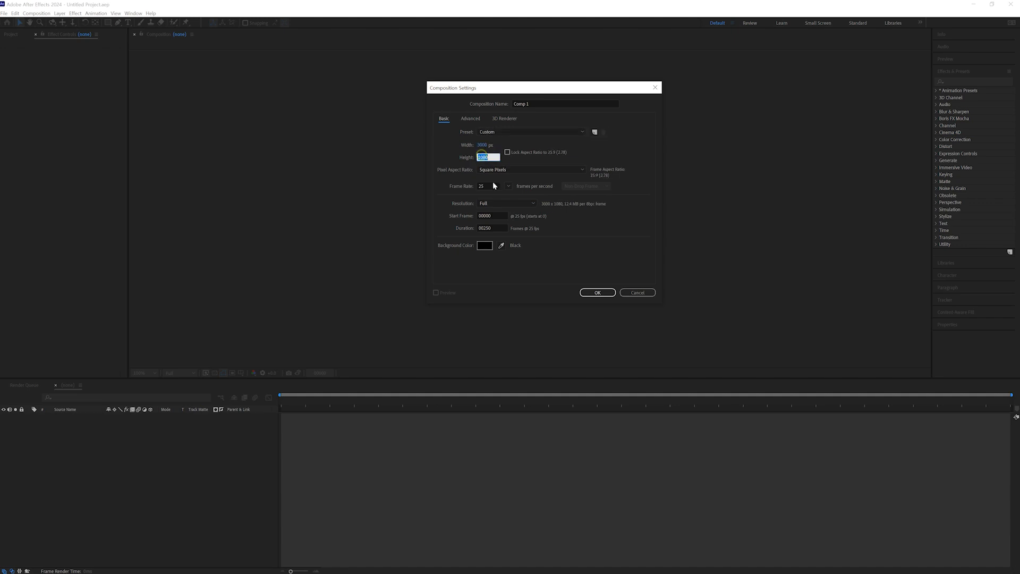
pyautogui.write('1000')
pyautogui.click(537, 253)
pyautogui.click(588, 293)
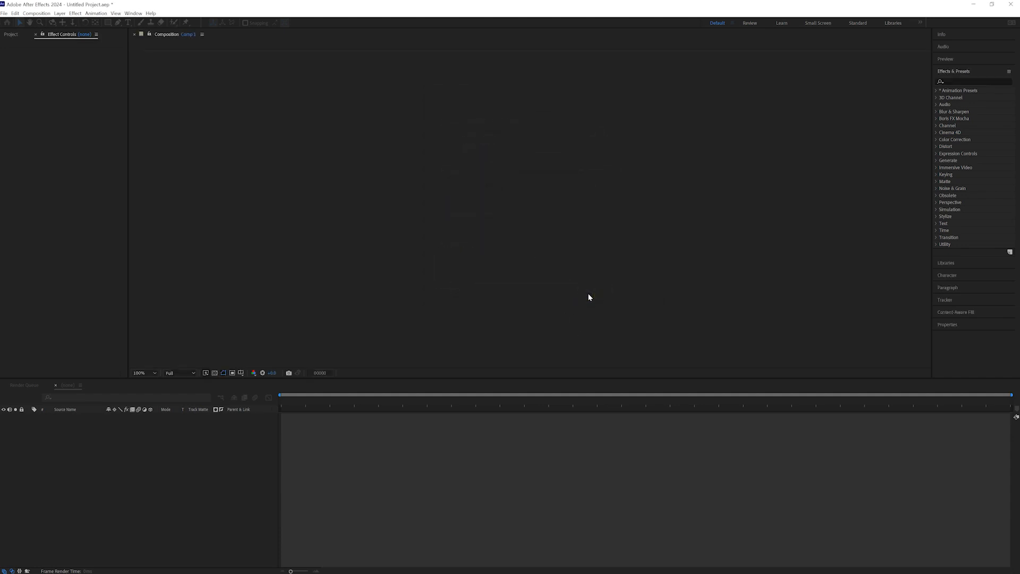
pyautogui.scroll(-1, 549, 276)
pyautogui.scroll(1, 532, 251)
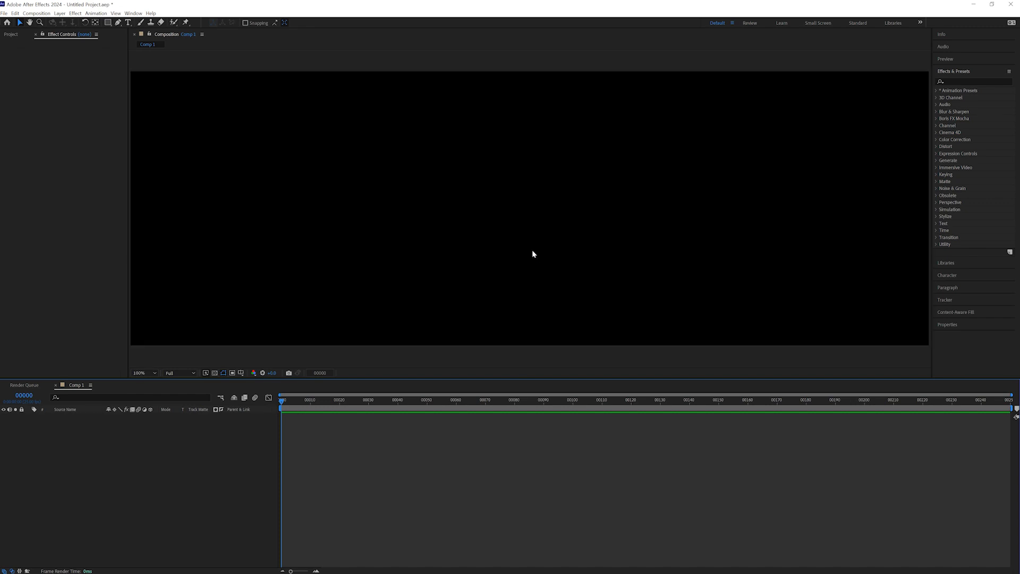
pyautogui.scroll(-1, 532, 253)
pyautogui.scroll(1, 531, 253)
pyautogui.scroll(-1, 533, 254)
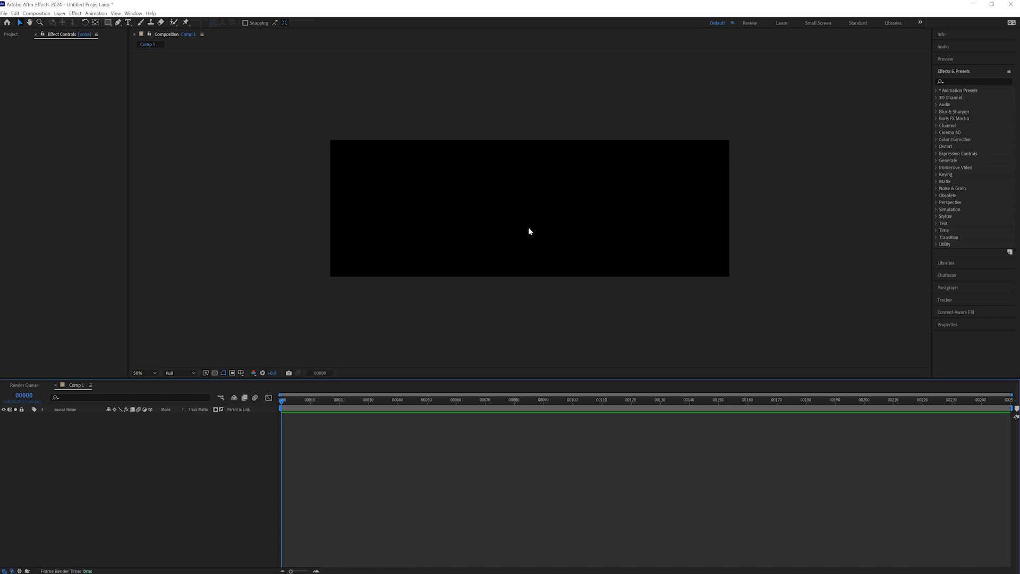
pyautogui.scroll(1, 528, 230)
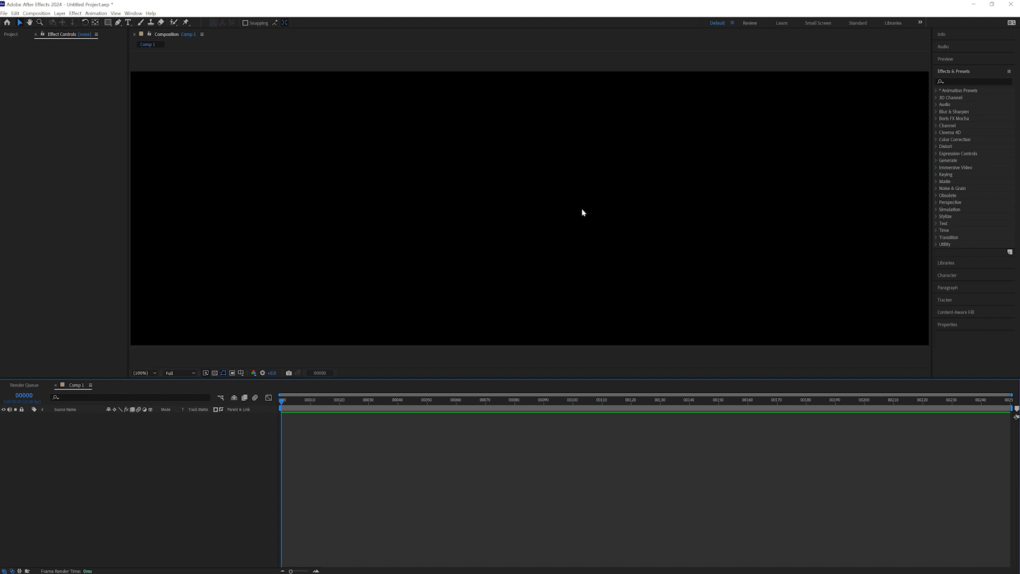
pyautogui.scroll(-1, 581, 212)
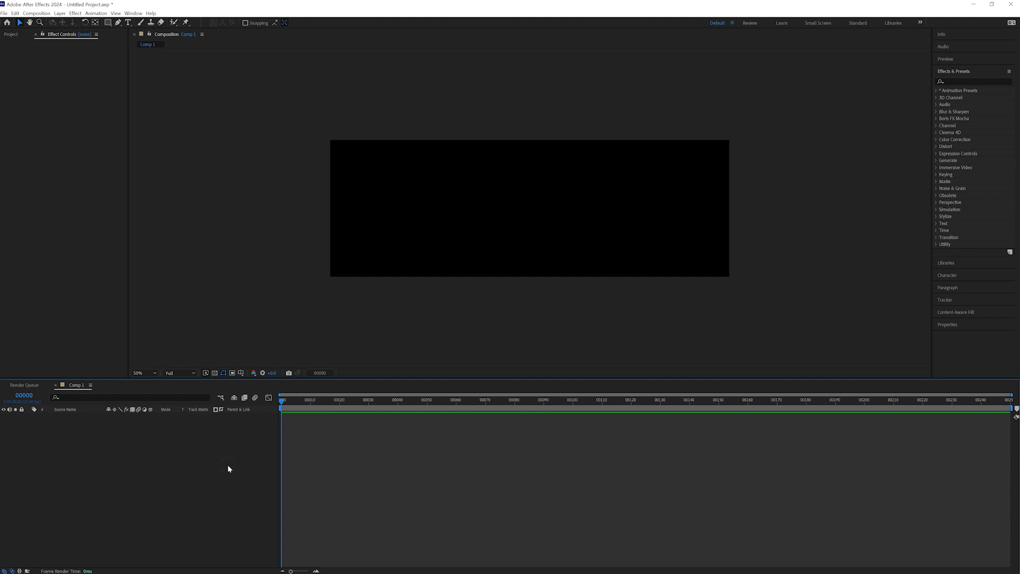
# Start a new solid and set its colour to the red FF4141.
pyautogui.hotkey('ctrl', 'y')
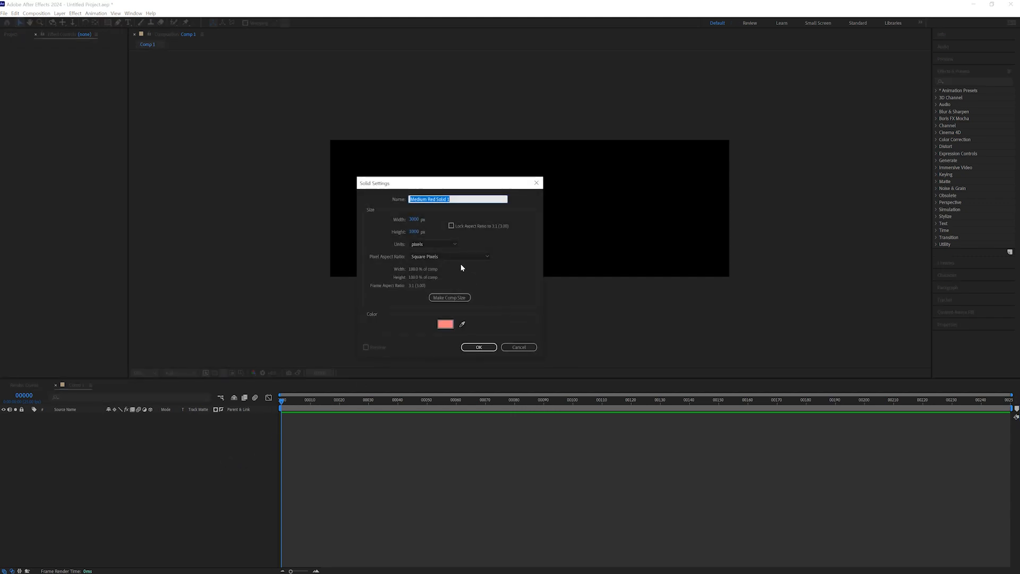
pyautogui.click(445, 325)
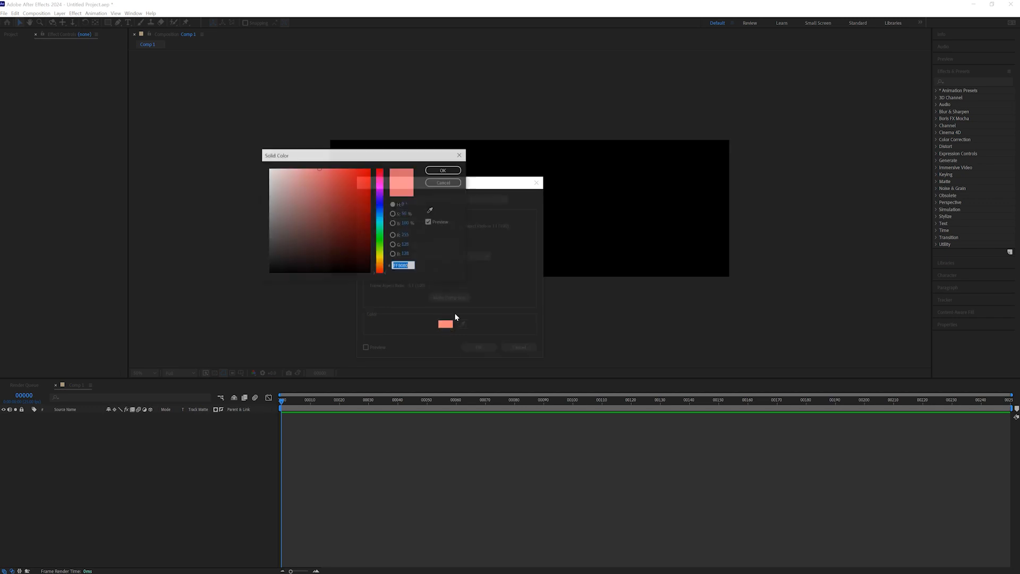
pyautogui.click(345, 173)
pyautogui.moveTo(345, 174); pyautogui.dragTo(344, 162)
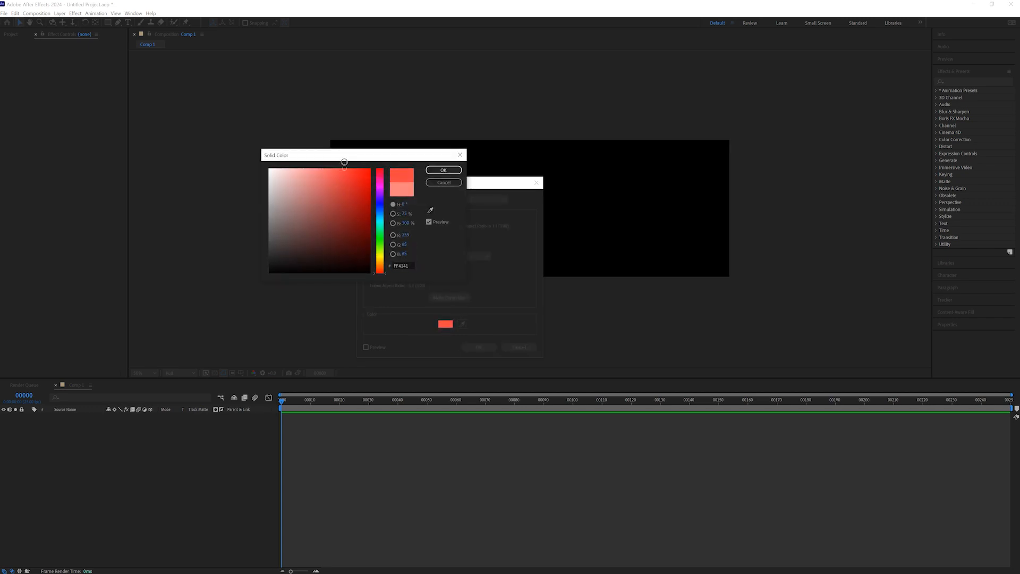
# Switch to the media player, examine the reference video's coloured room scenes beside the colour picker, and return to After Effects.
pyautogui.hotkey('alt', 'Tab')
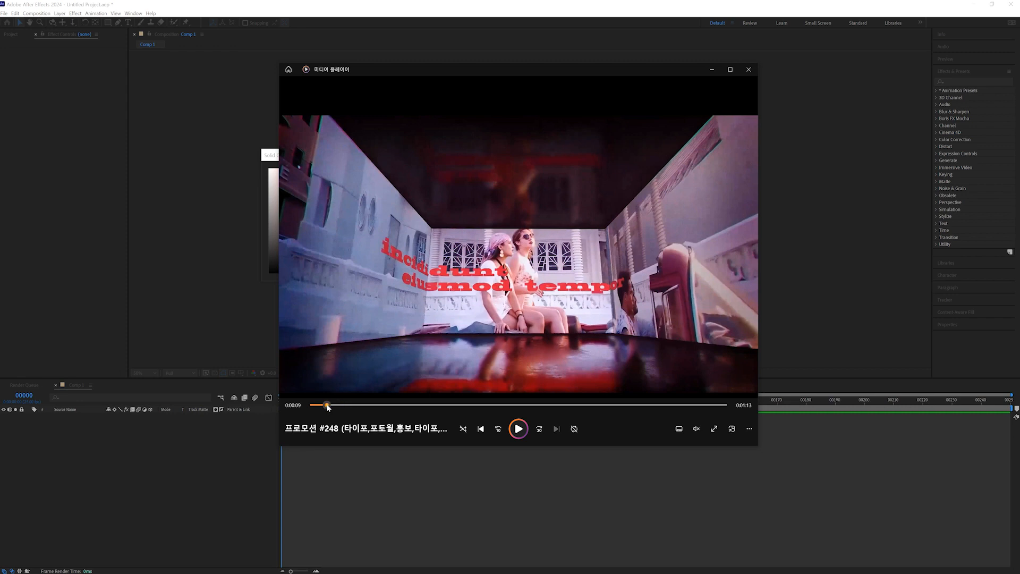
pyautogui.moveTo(346, 405); pyautogui.dragTo(424, 405)
pyautogui.click(519, 429)
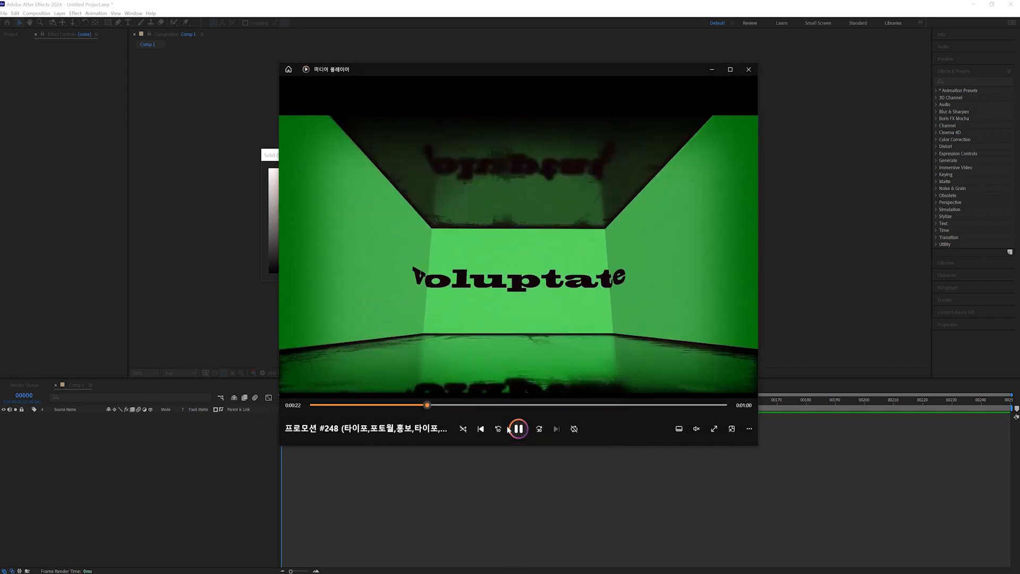
pyautogui.click(518, 429)
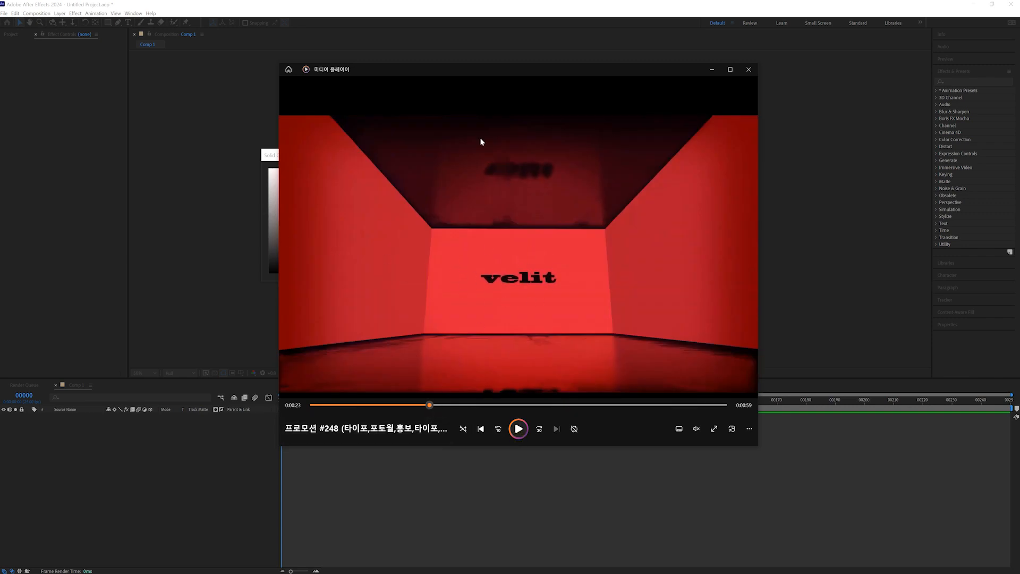
pyautogui.moveTo(515, 74); pyautogui.dragTo(677, 91)
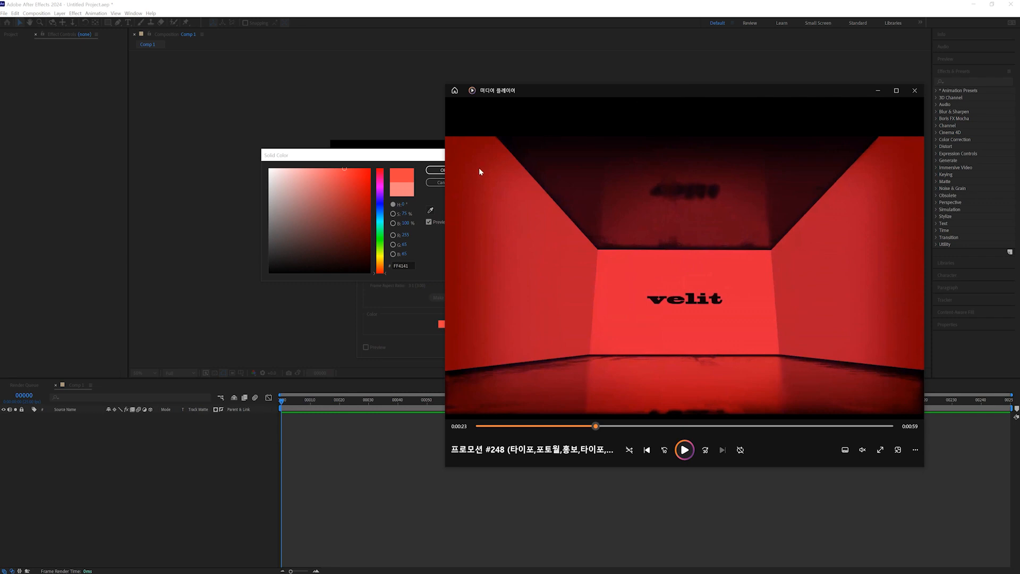
pyautogui.click(390, 153)
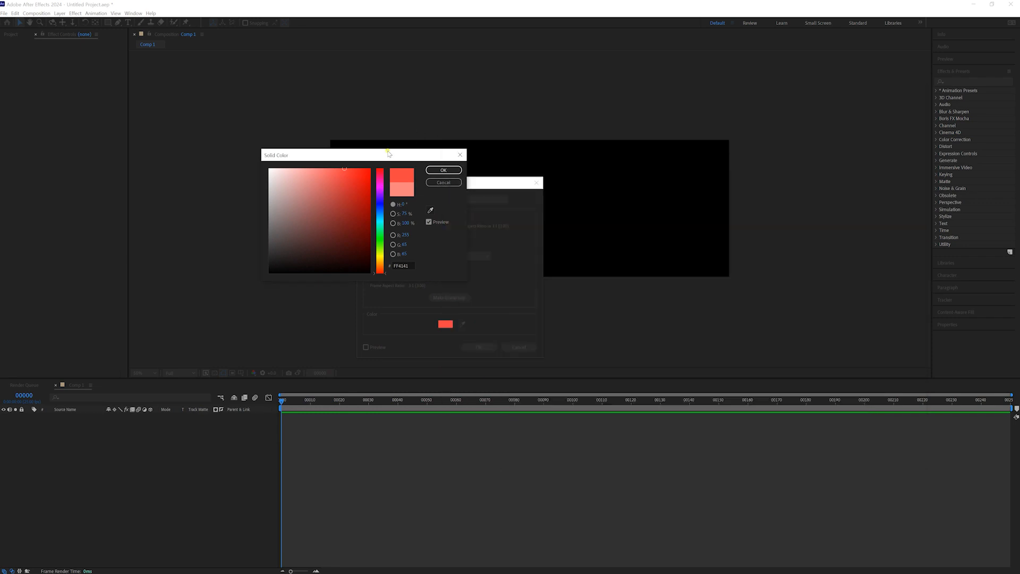
# Accept the chosen red, create the solid layer, and rename the composition to Text.
pyautogui.click(432, 171)
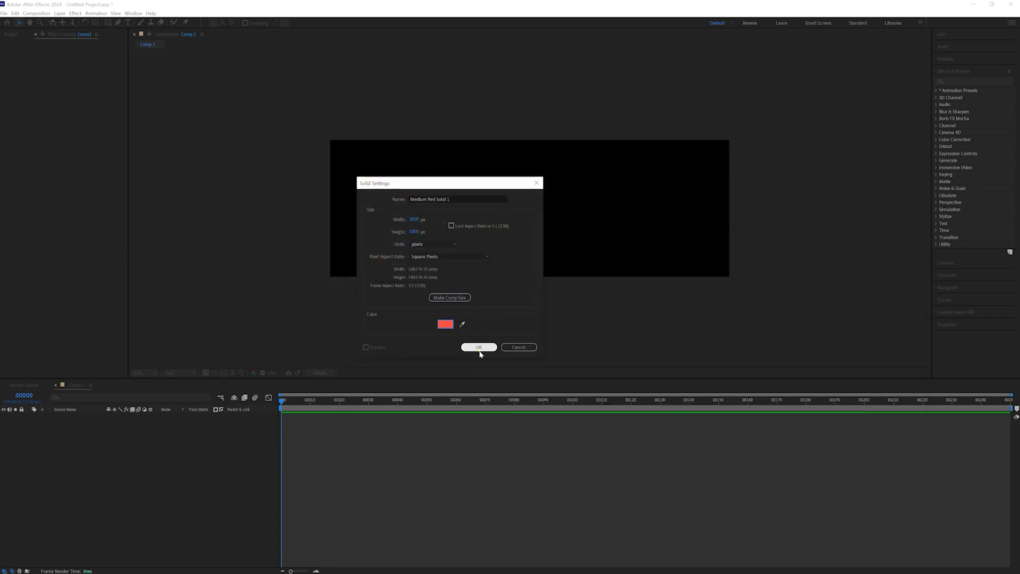
pyautogui.click(478, 347)
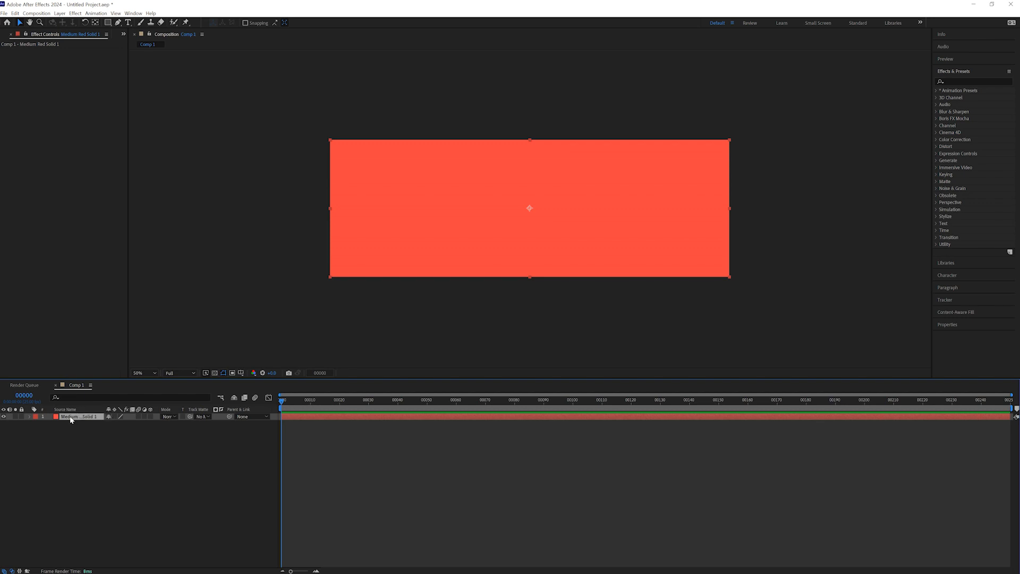
pyautogui.hotkey('ctrl', 'k')
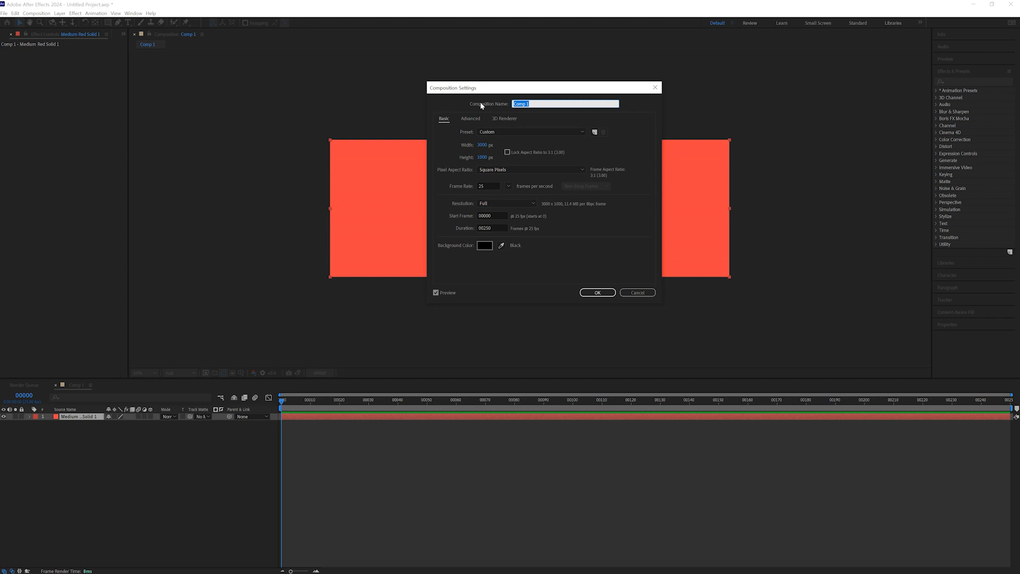
pyautogui.write('Text')
pyautogui.press('Return')
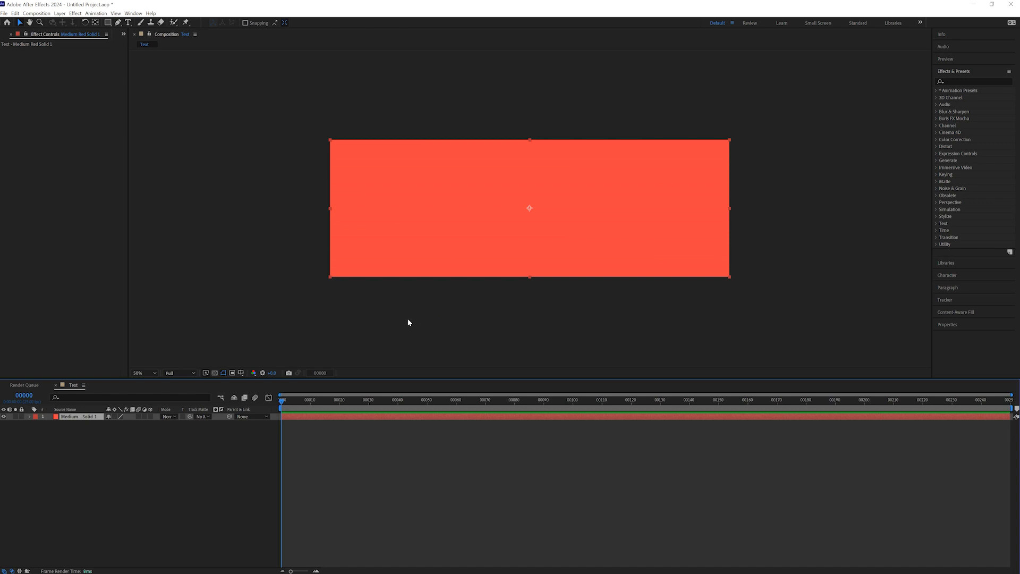
# Add a text layer reading TEXT in the upper middle of the red composition.
pyautogui.click(128, 22)
pyautogui.click(480, 198)
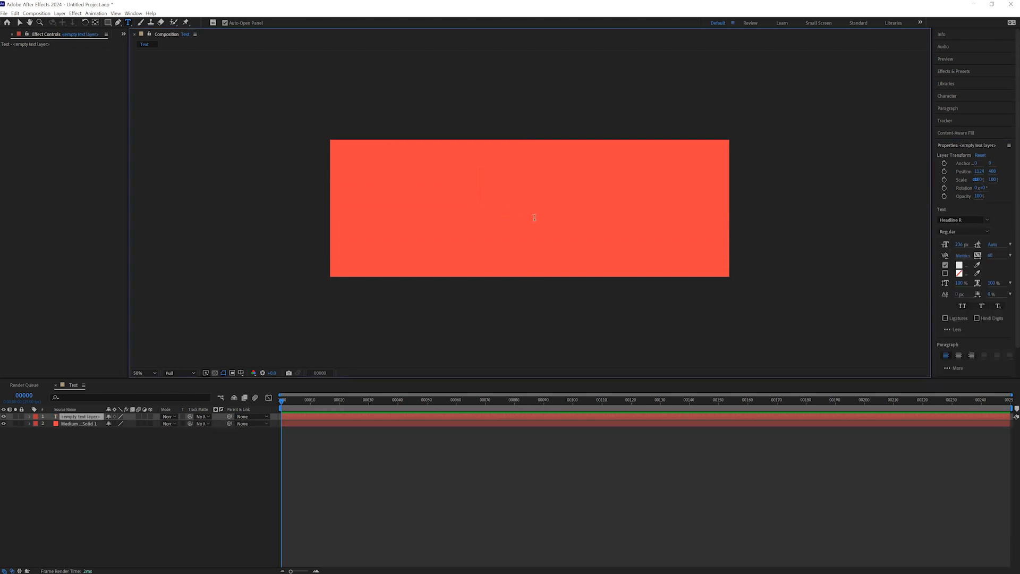
pyautogui.write('TEXT')
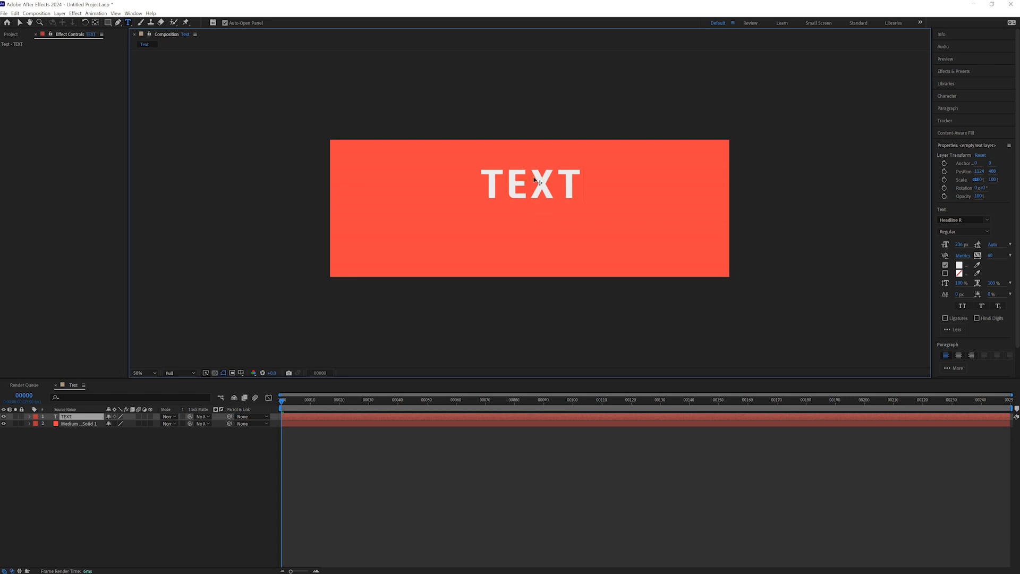
# Set the fill colour of the word TEXT to 1F1F1F and select its layer.
pyautogui.doubleClick(543, 192)
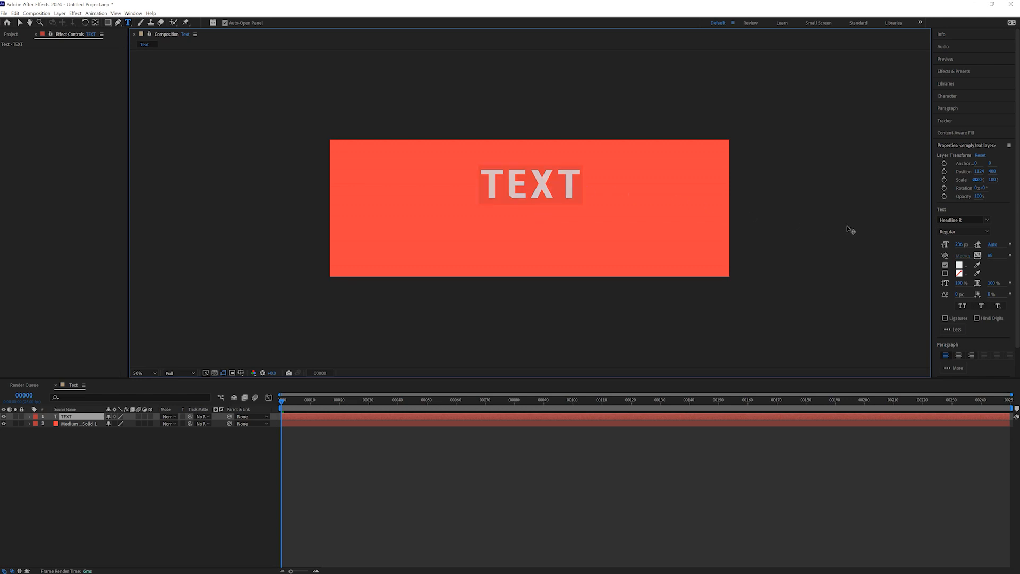
pyautogui.click(960, 266)
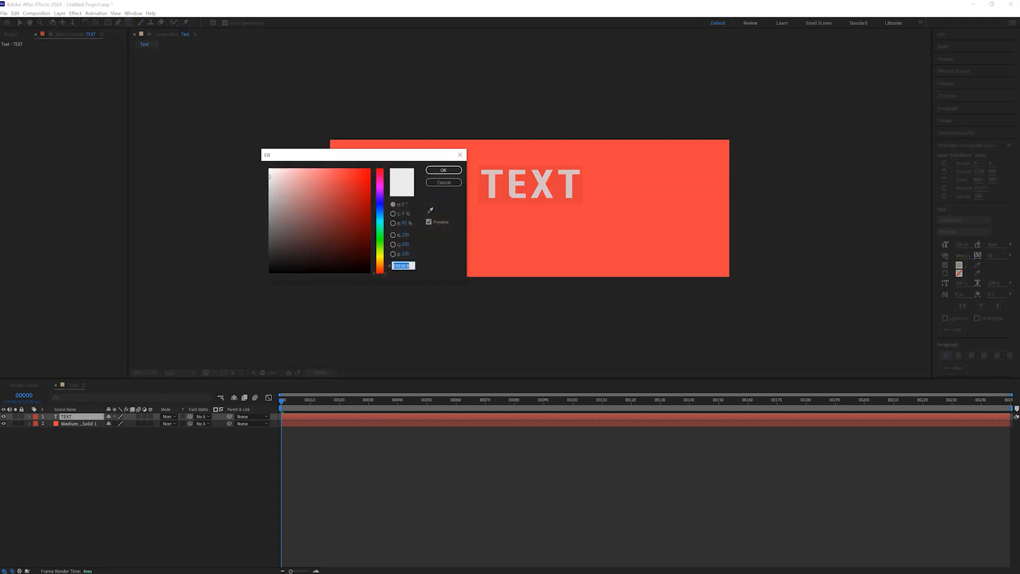
pyautogui.write('1F1F1F')
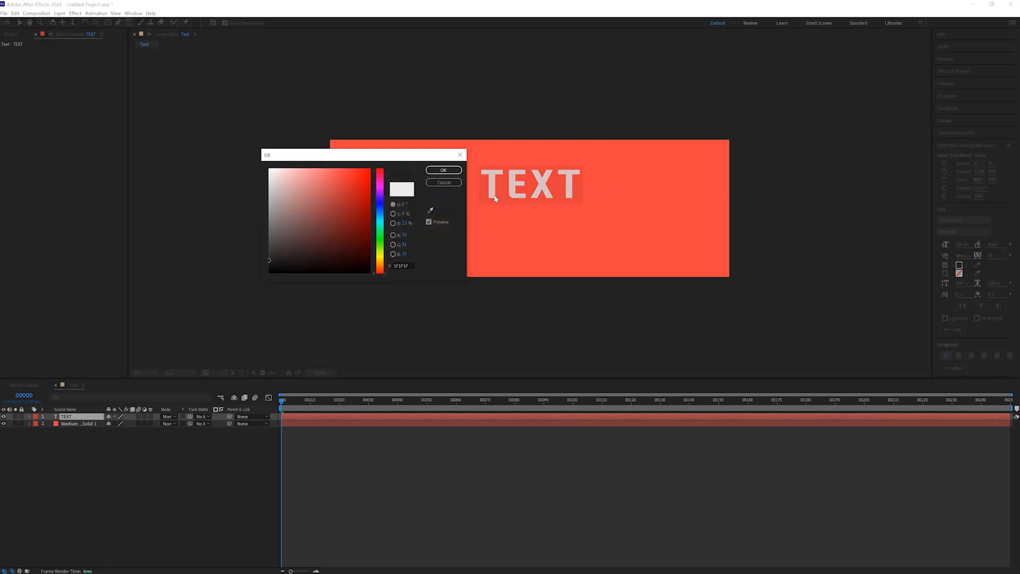
pyautogui.click(443, 170)
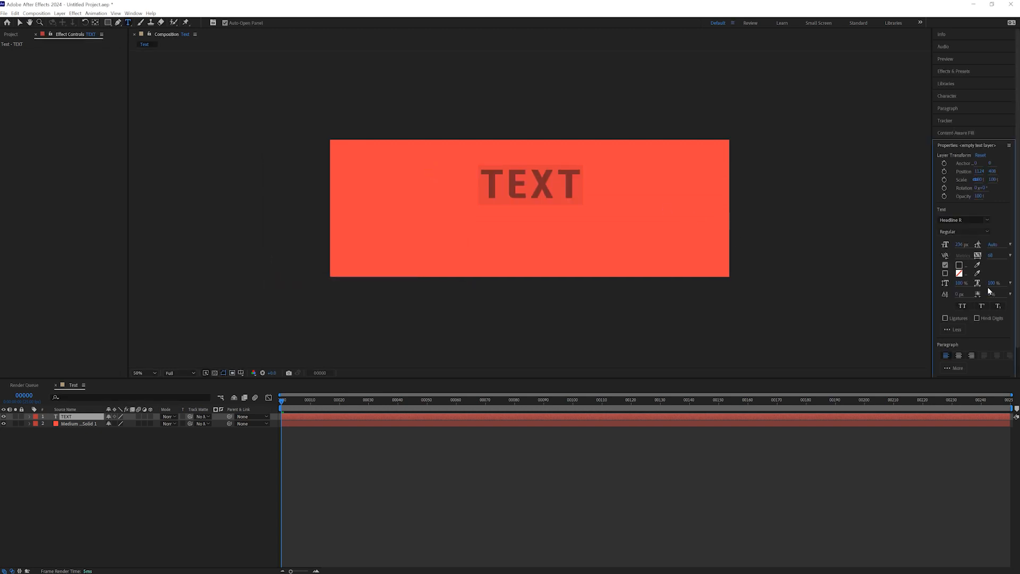
pyautogui.click(489, 481)
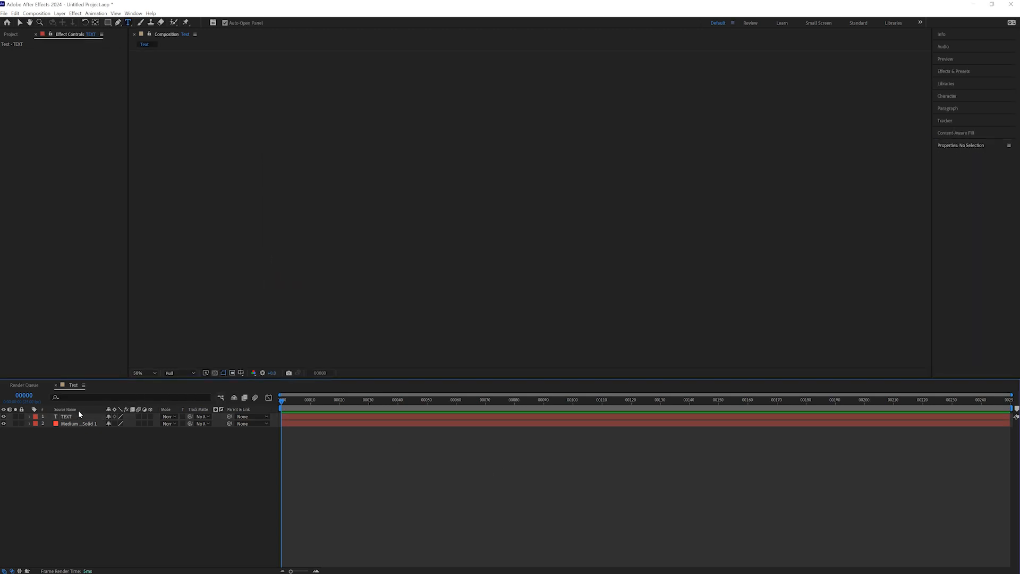
pyautogui.click(75, 416)
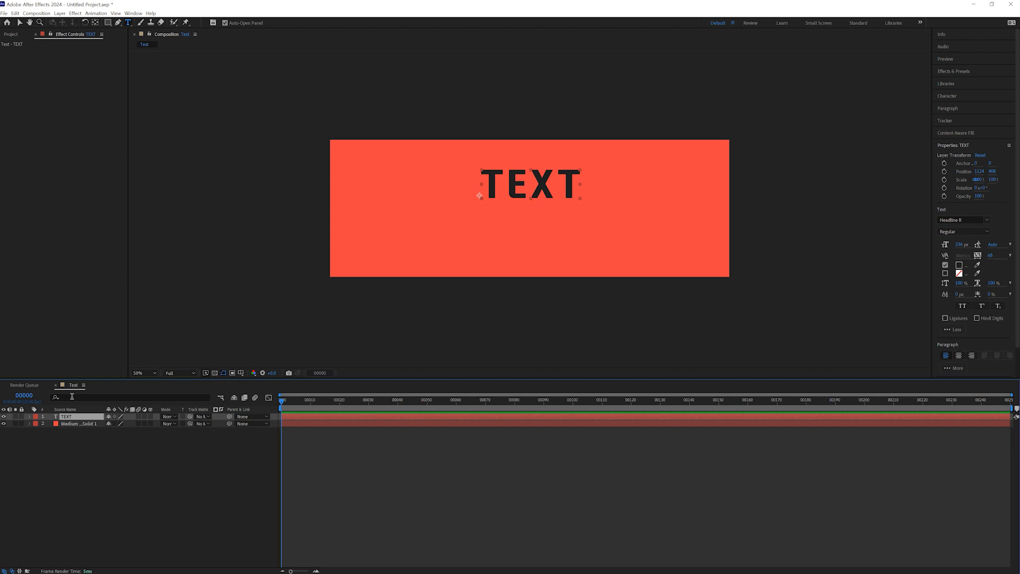
# Centre the TEXT layer's anchor point on the word and centre the layer in the composition.
pyautogui.hotkey('ctrl', 'alt', 'Home')
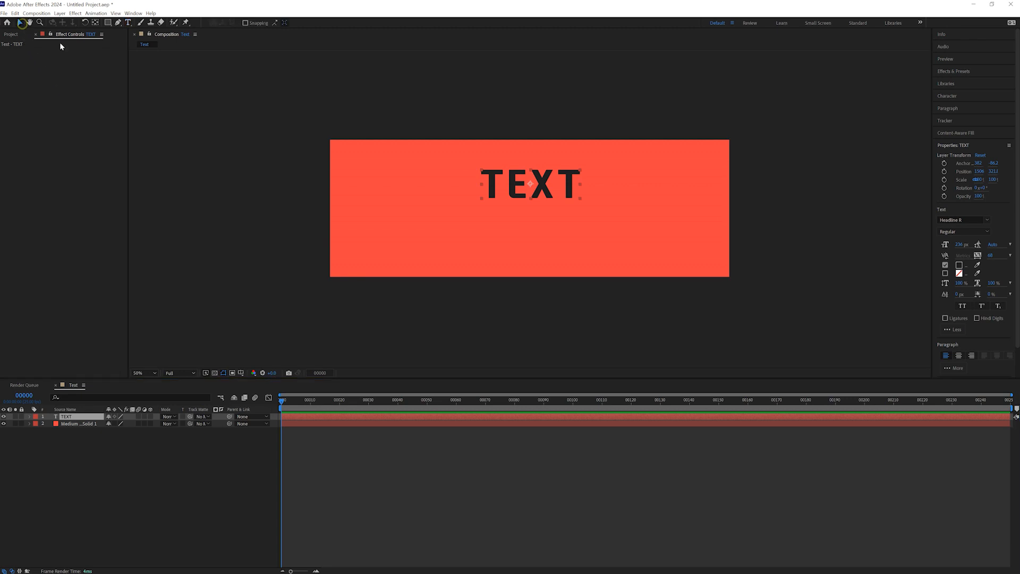
pyautogui.press('v')
pyautogui.hotkey('ctrl', 'Home')
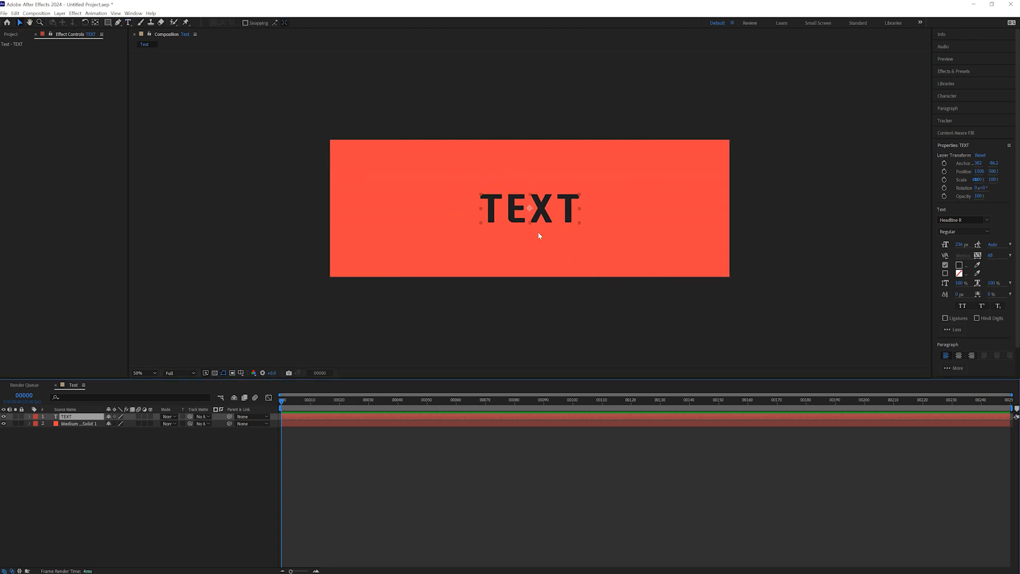
pyautogui.click(184, 490)
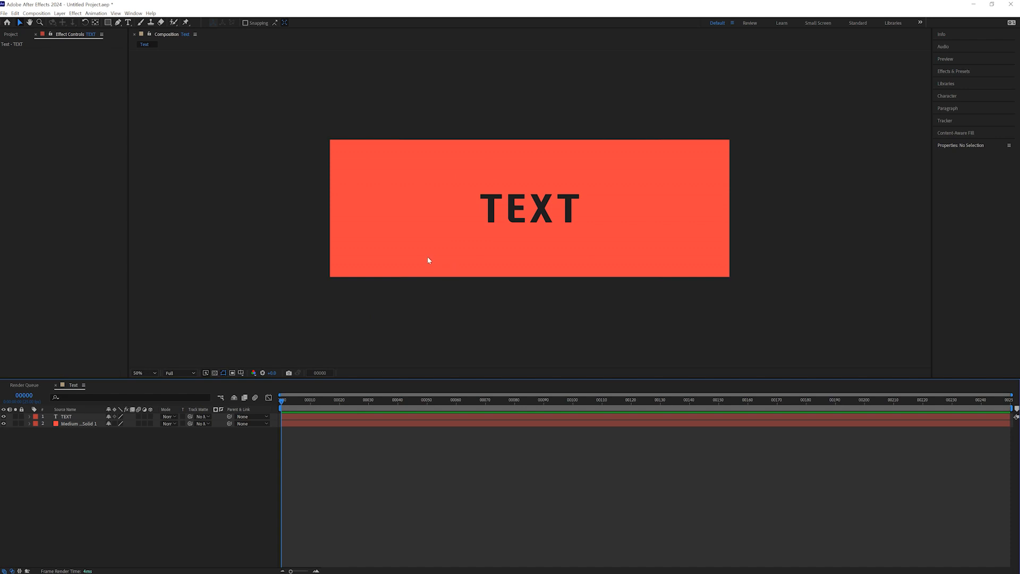
# Create a new composition named Main with a width of 1920 px and a height of 1080 px.
pyautogui.hotkey('ctrl', 'n')
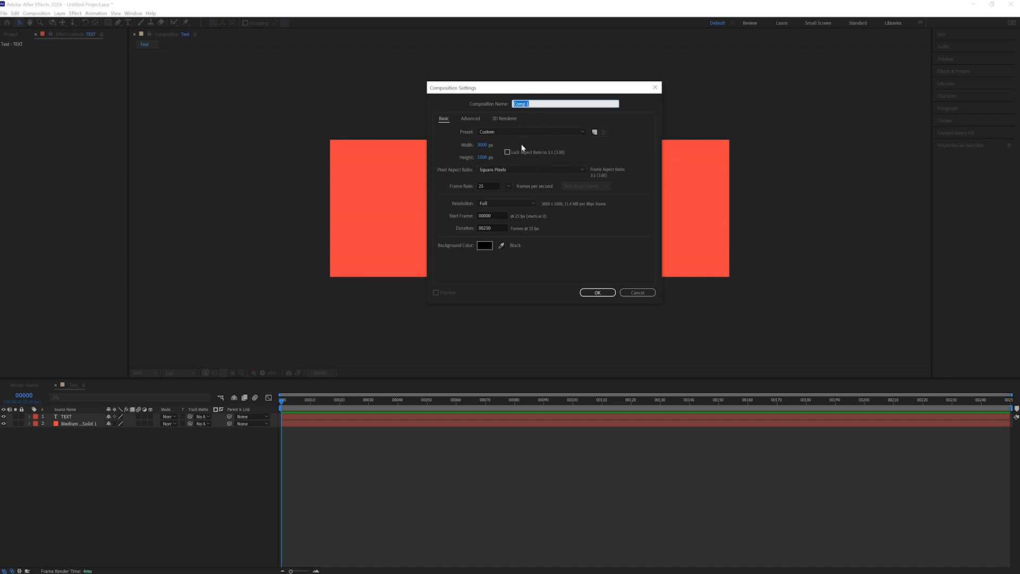
pyautogui.write('Main')
pyautogui.click(485, 145)
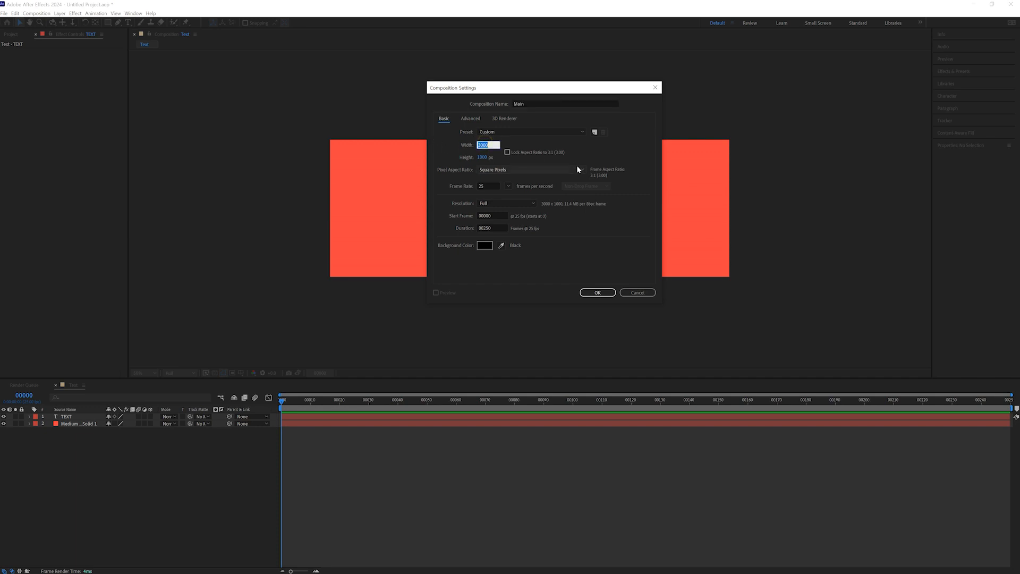
pyautogui.write('192')
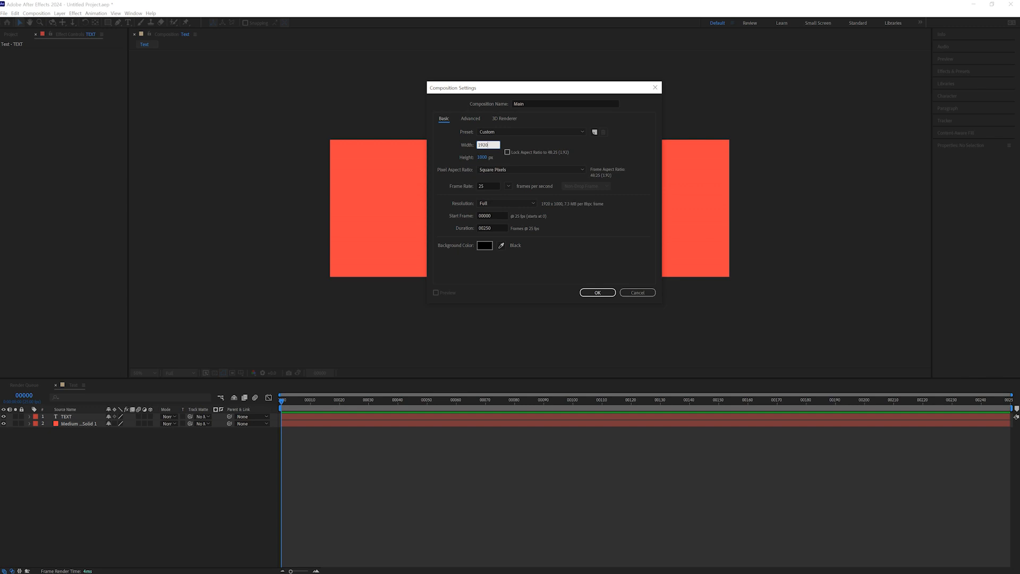
pyautogui.write('0')
pyautogui.click(483, 157)
pyautogui.write('1080')
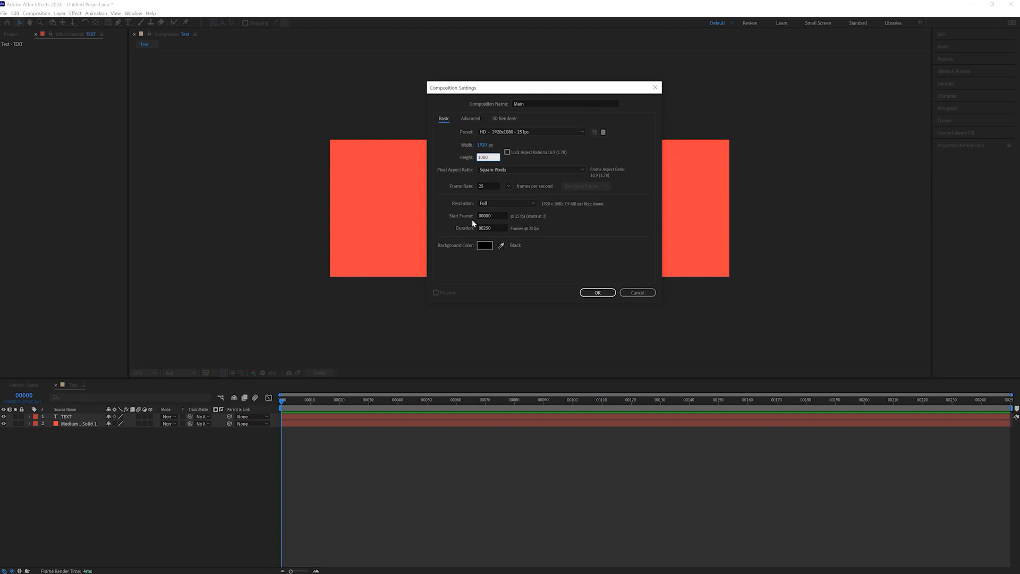
pyautogui.click(593, 291)
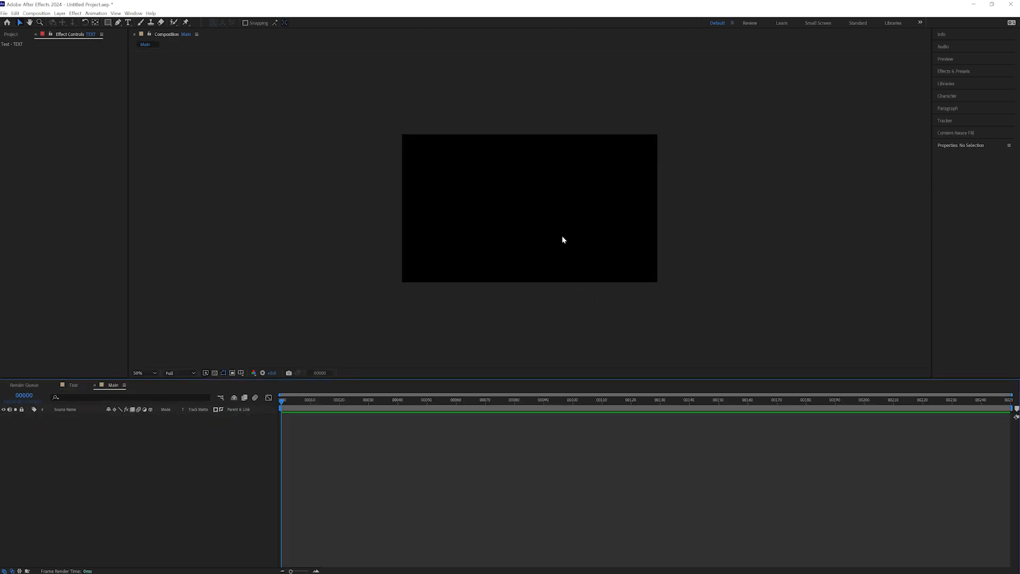
# Place the Text composition as a layer in the Main composition.
pyautogui.scroll(1, 558, 227)
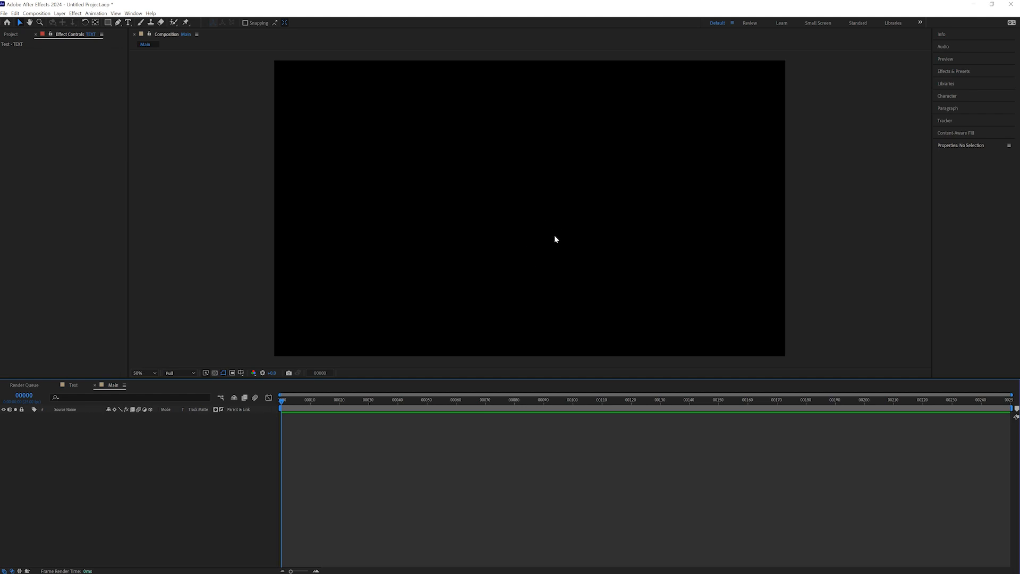
pyautogui.click(9, 34)
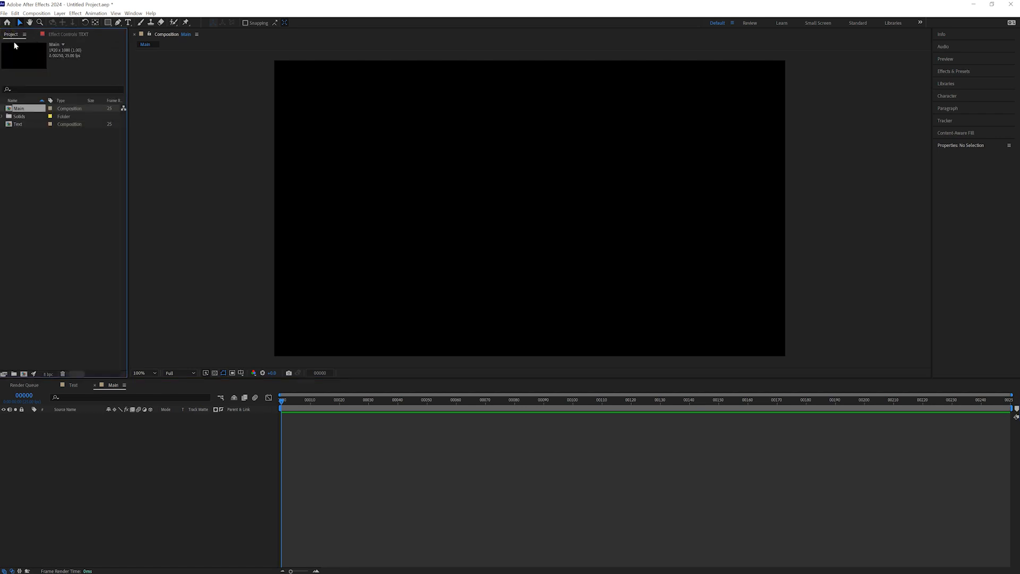
pyautogui.click(17, 125)
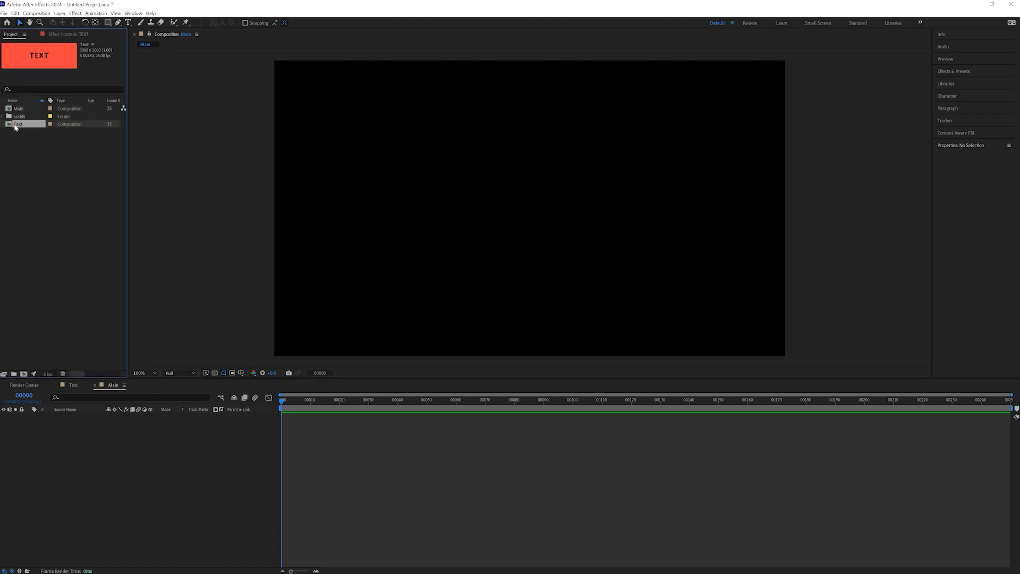
pyautogui.moveTo(15, 128); pyautogui.dragTo(118, 443)
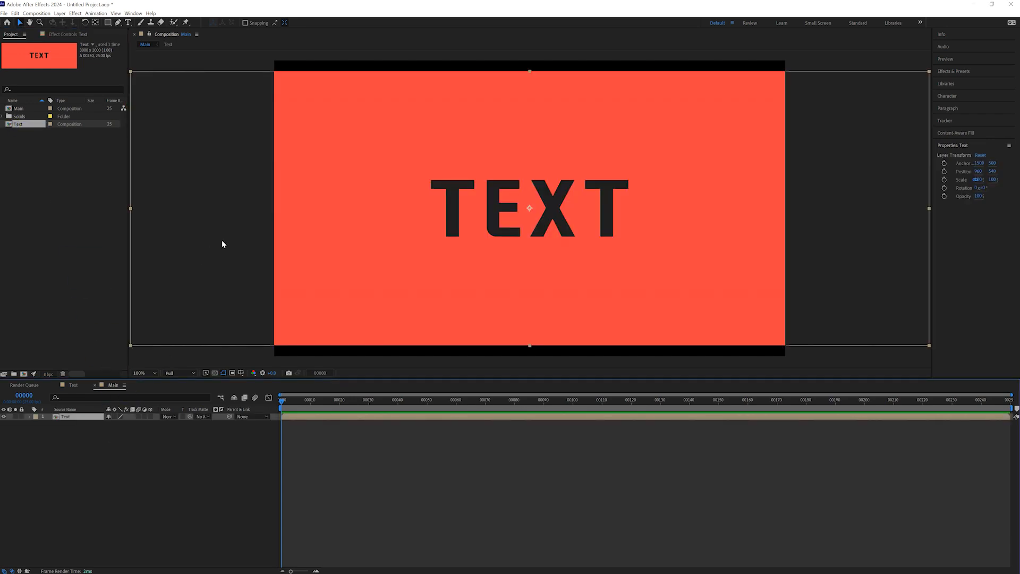
# Show the grid over the Main composition and deselect the Text layer.
pyautogui.scroll(-1, 461, 234)
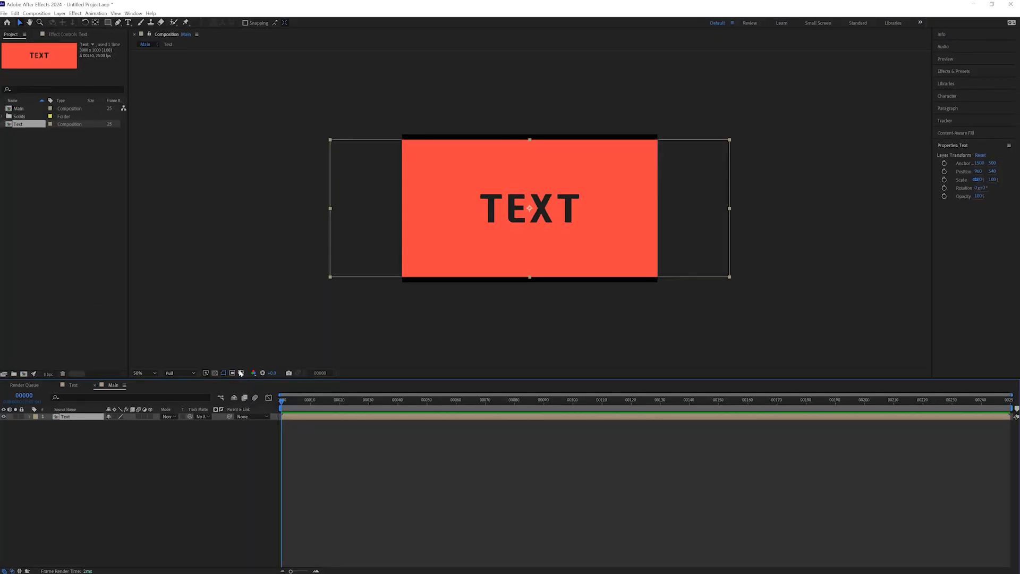
pyautogui.click(484, 292)
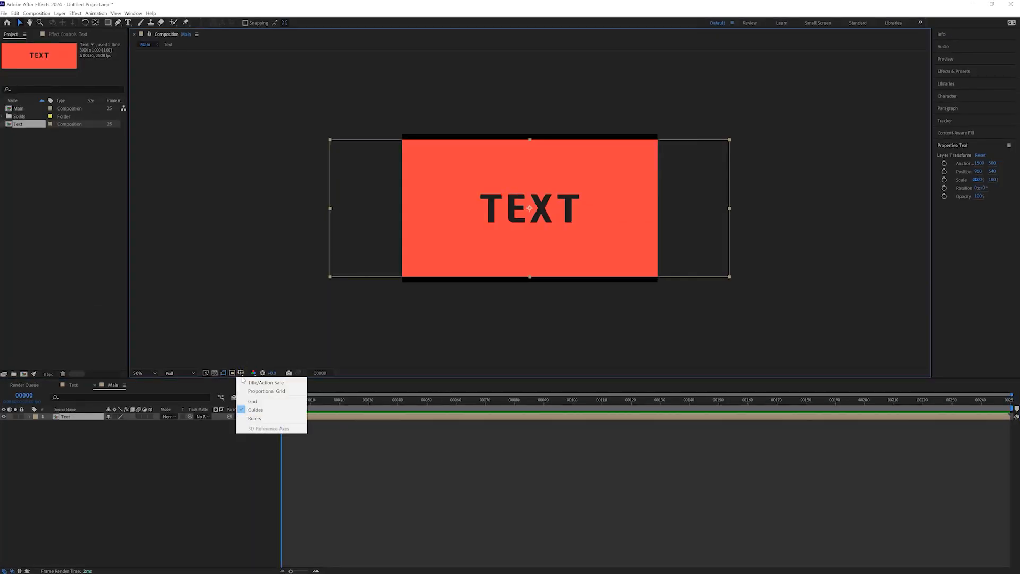
pyautogui.click(252, 401)
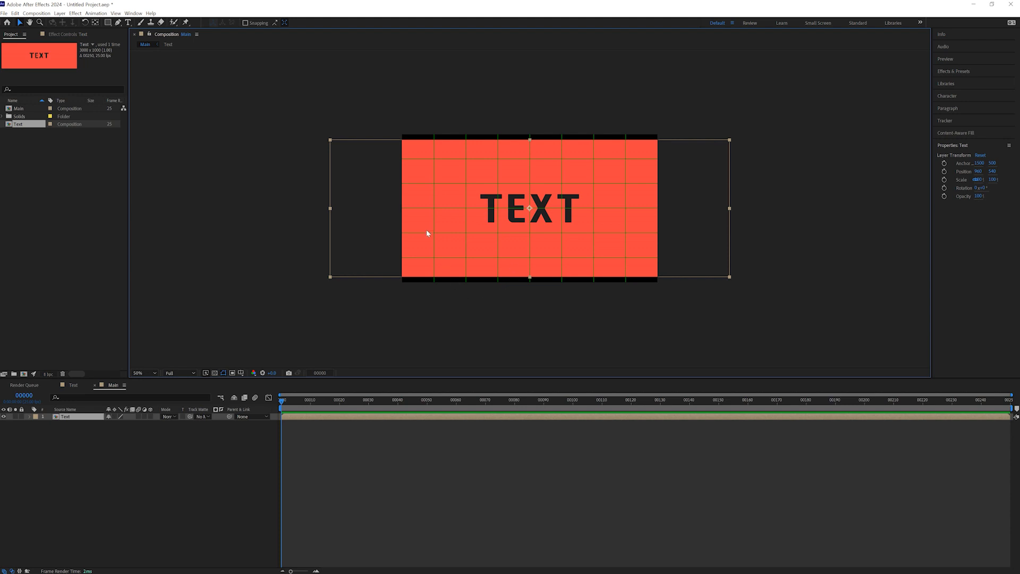
pyautogui.click(53, 438)
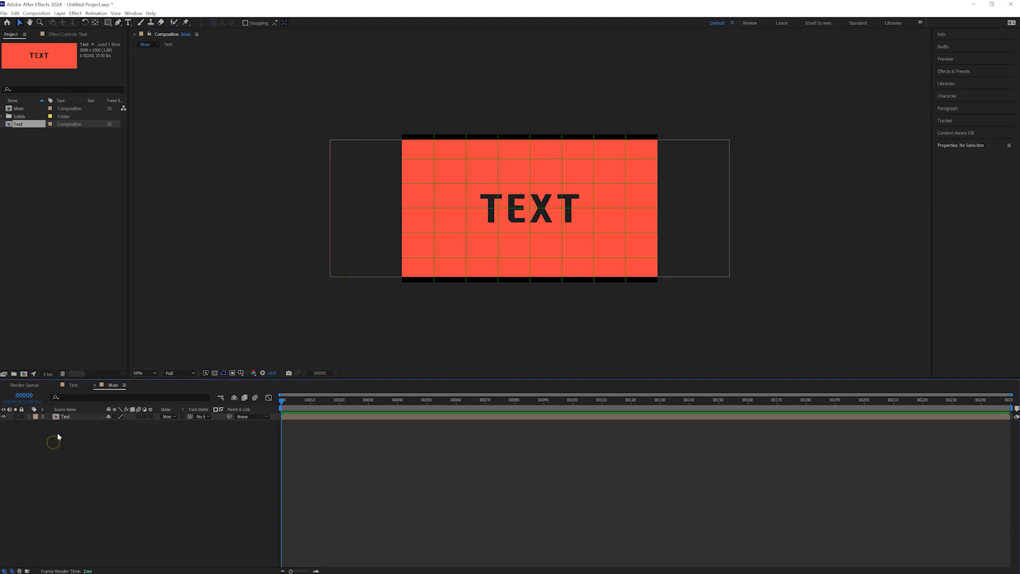
# Mask the Text layer with a full-size rectangle and pull its right edge in to the second vertical grid line from the left.
pyautogui.click(63, 416)
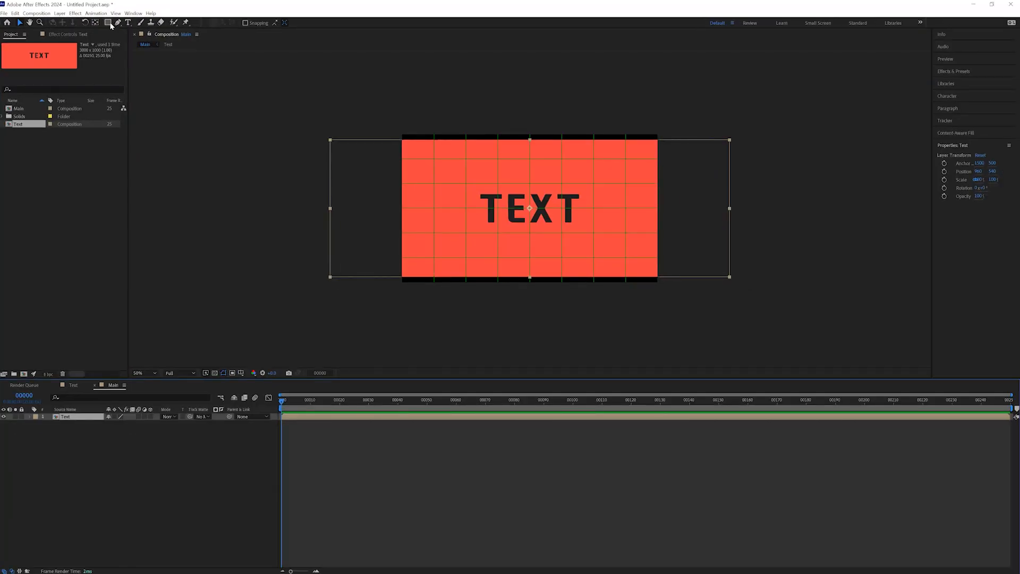
pyautogui.doubleClick(109, 23)
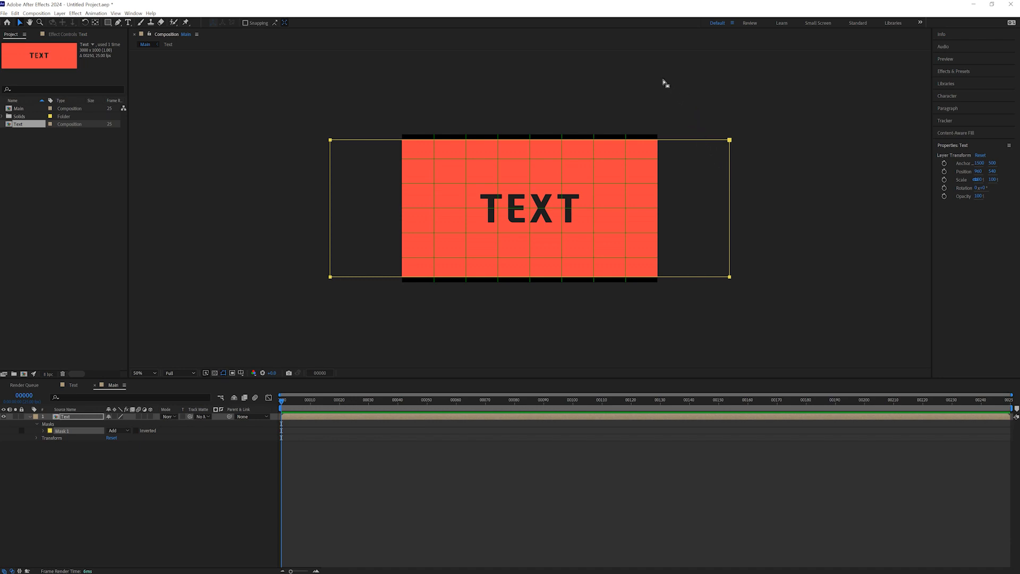
pyautogui.click(678, 142)
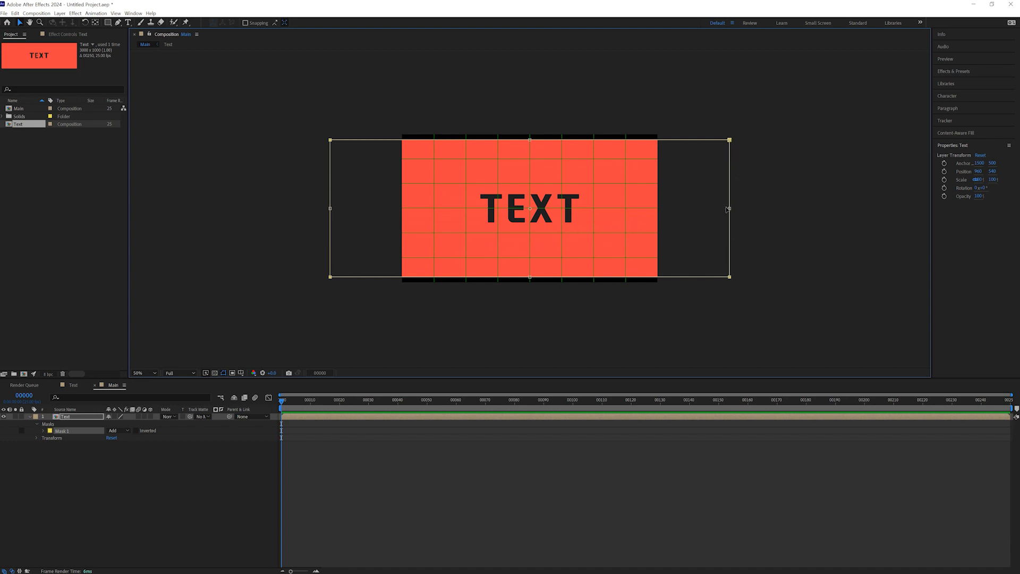
pyautogui.moveTo(729, 208); pyautogui.dragTo(466, 204)
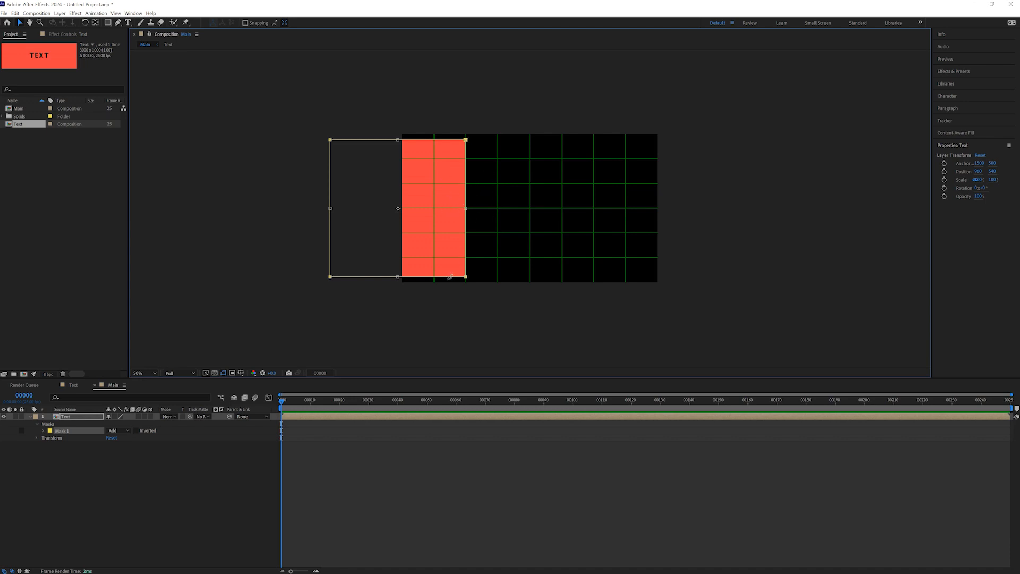
pyautogui.doubleClick(449, 305)
pyautogui.click(102, 461)
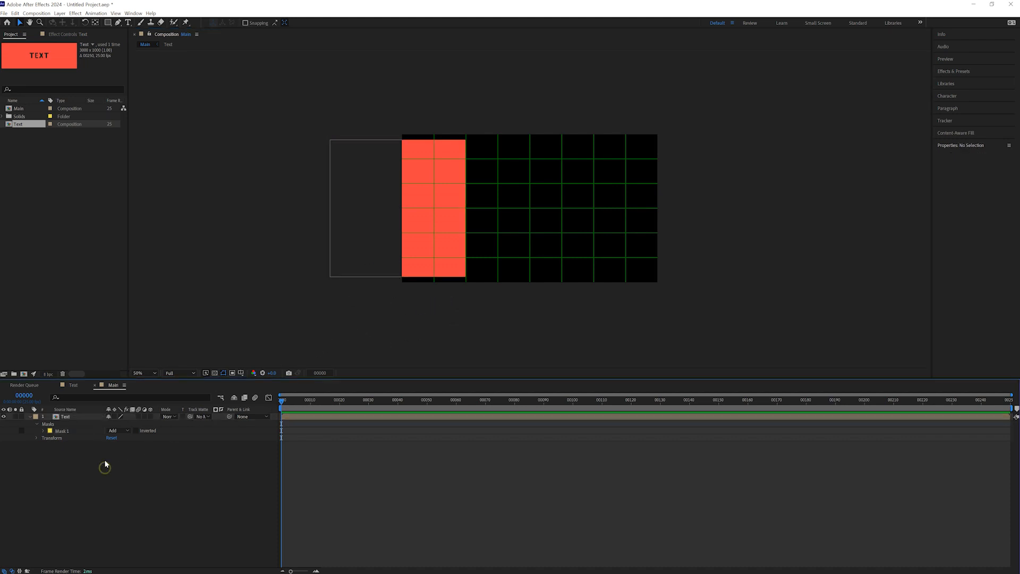
# Duplicate the masked Text layer and reshape the copy's mask to span from the second to the sixth vertical grid line.
pyautogui.click(73, 420)
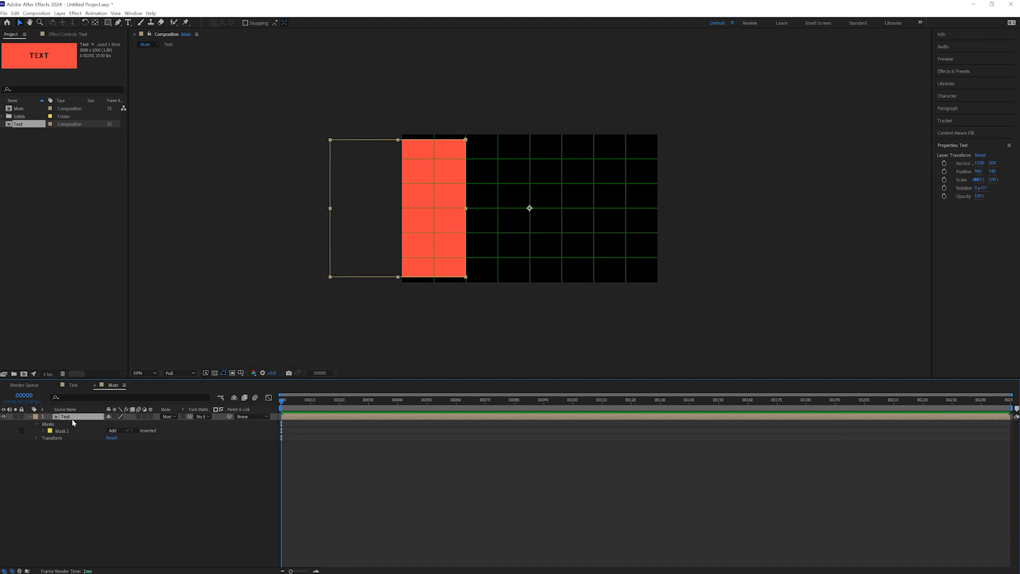
pyautogui.hotkey('ctrl', 'd')
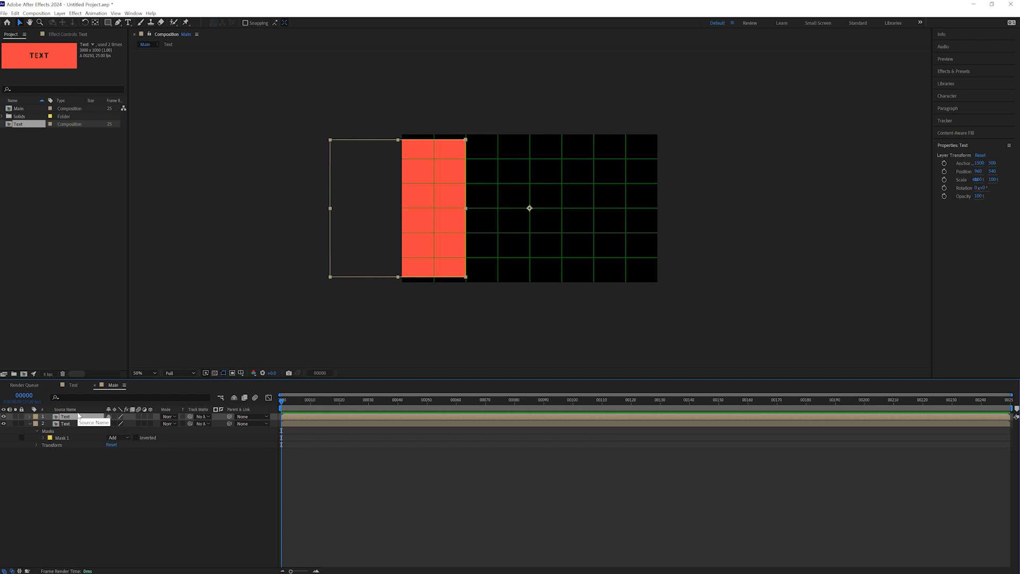
pyautogui.press('m')
pyautogui.click(66, 424)
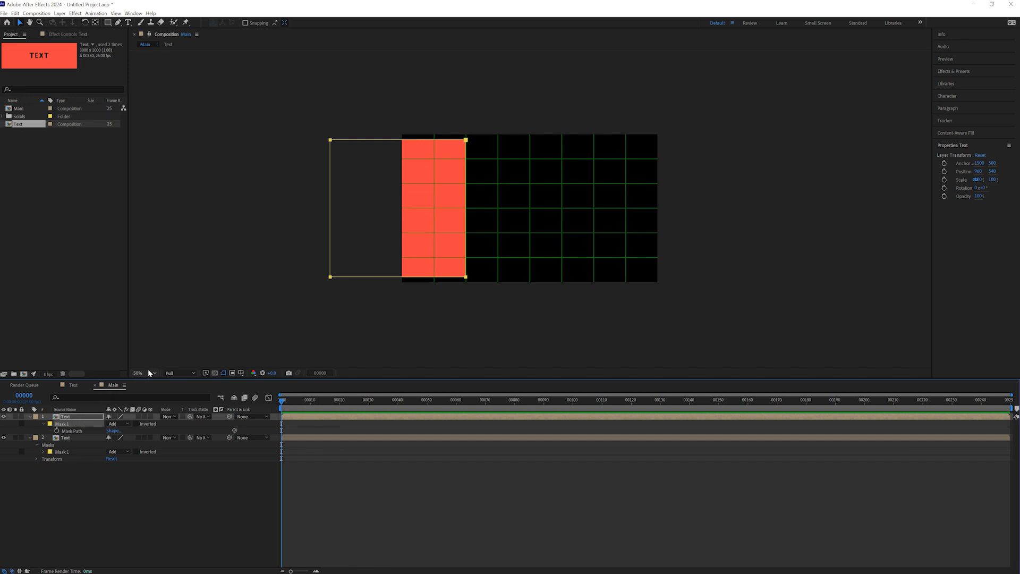
pyautogui.doubleClick(330, 254)
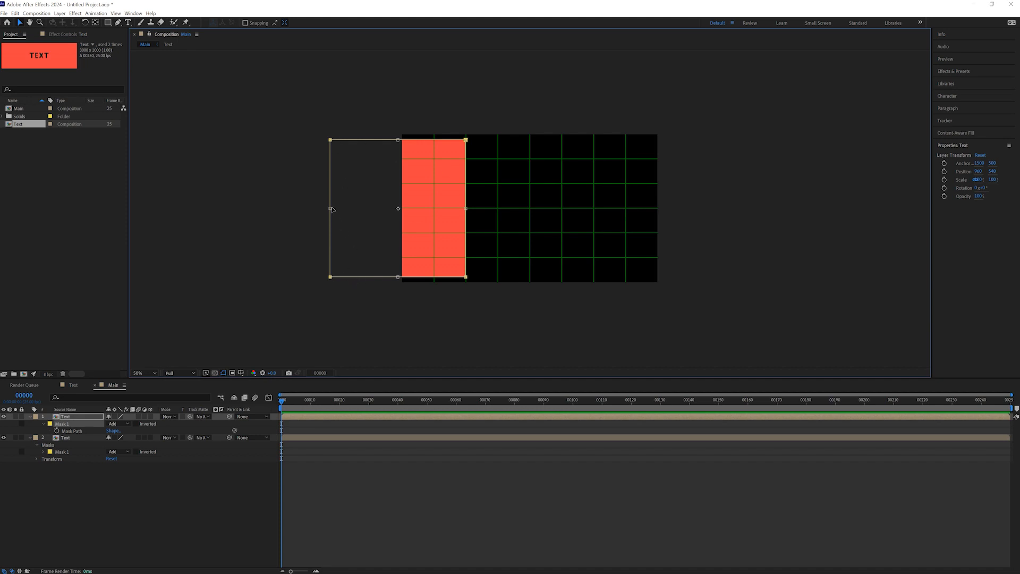
pyautogui.moveTo(330, 209); pyautogui.dragTo(594, 210)
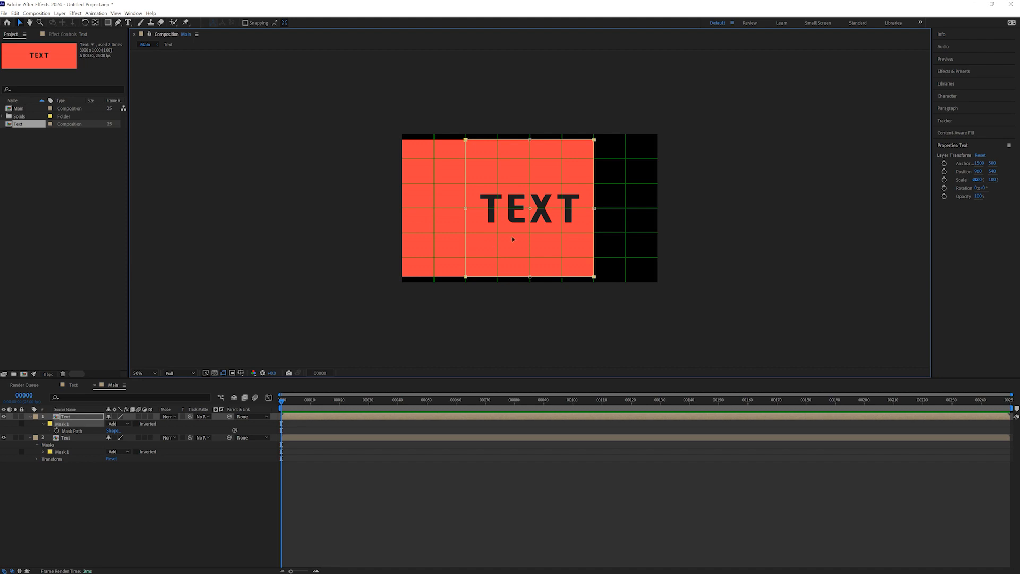
pyautogui.click(159, 474)
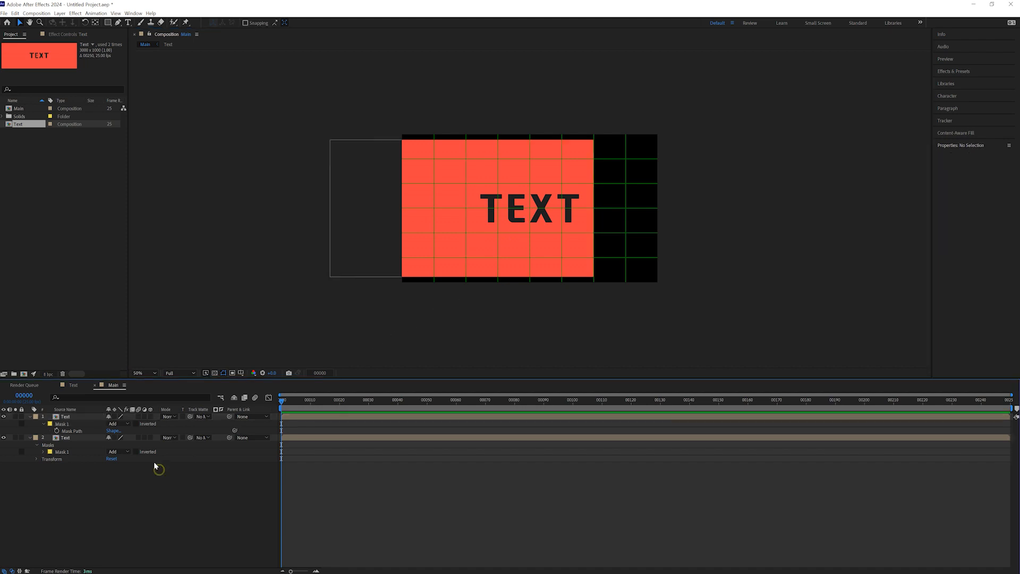
# Duplicate the Text layer holding the middle section and delete the copy's mask.
pyautogui.click(77, 420)
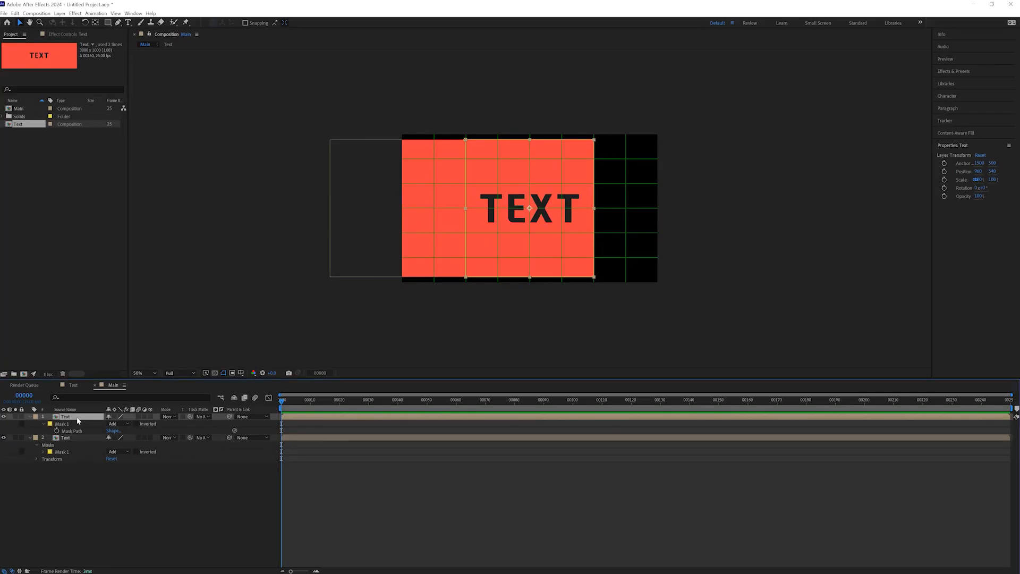
pyautogui.hotkey('ctrl', 'd')
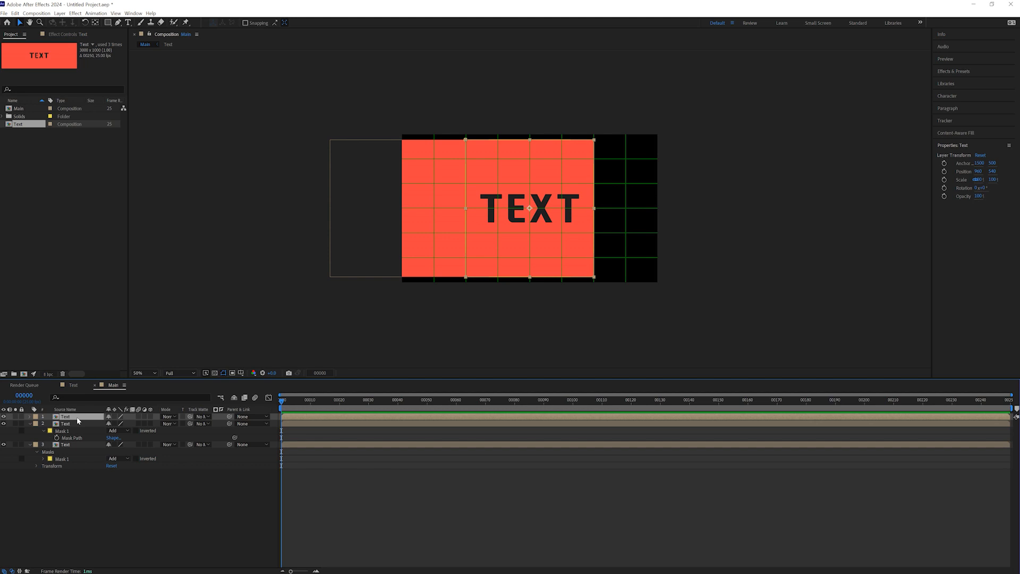
pyautogui.press('m')
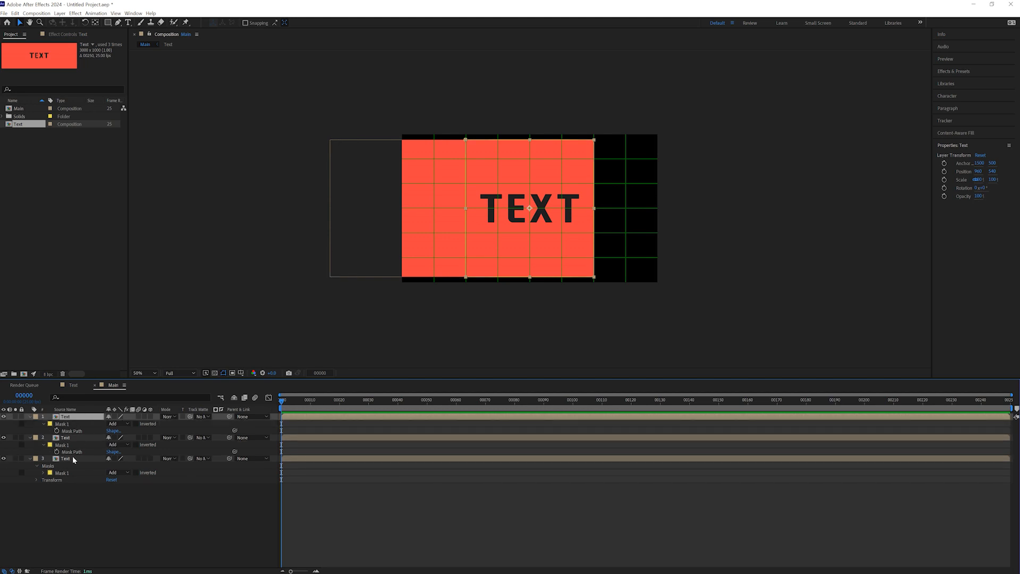
pyautogui.click(67, 425)
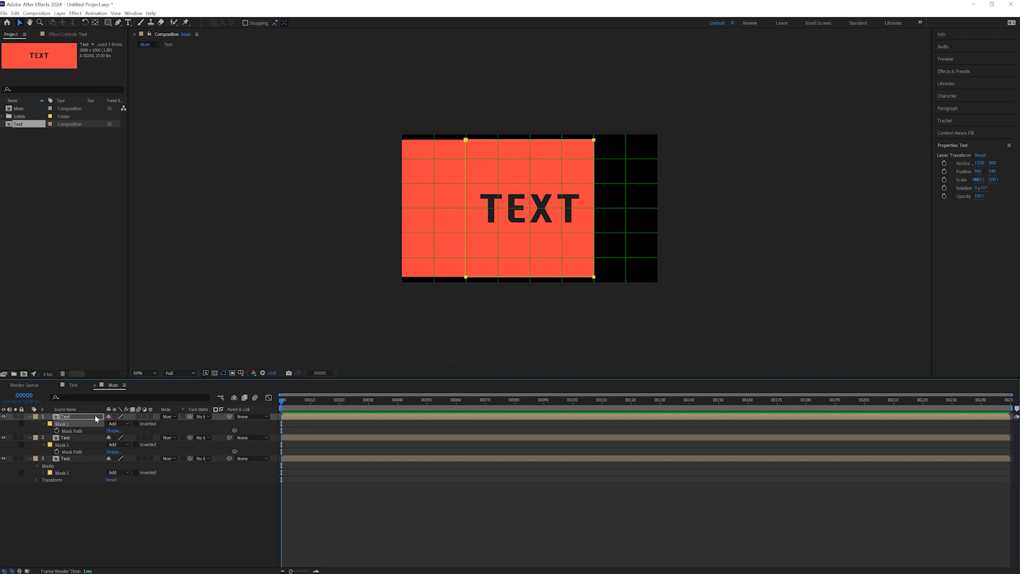
pyautogui.press('Delete')
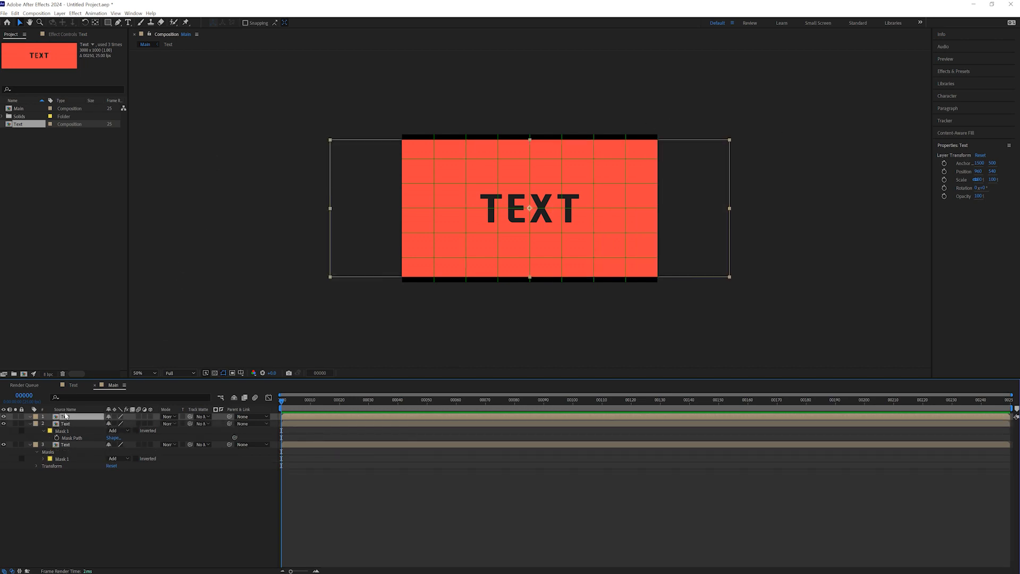
# Add a full-size rectangular mask to the topmost Text layer and pull its left edge in to the sixth vertical grid line.
pyautogui.doubleClick(108, 22)
pyautogui.press('v')
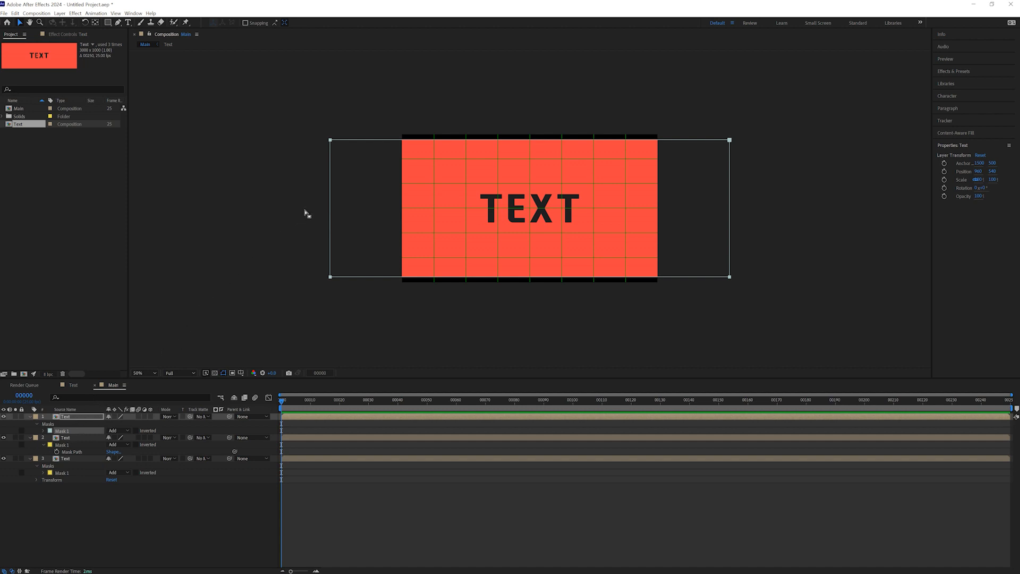
pyautogui.click(330, 203)
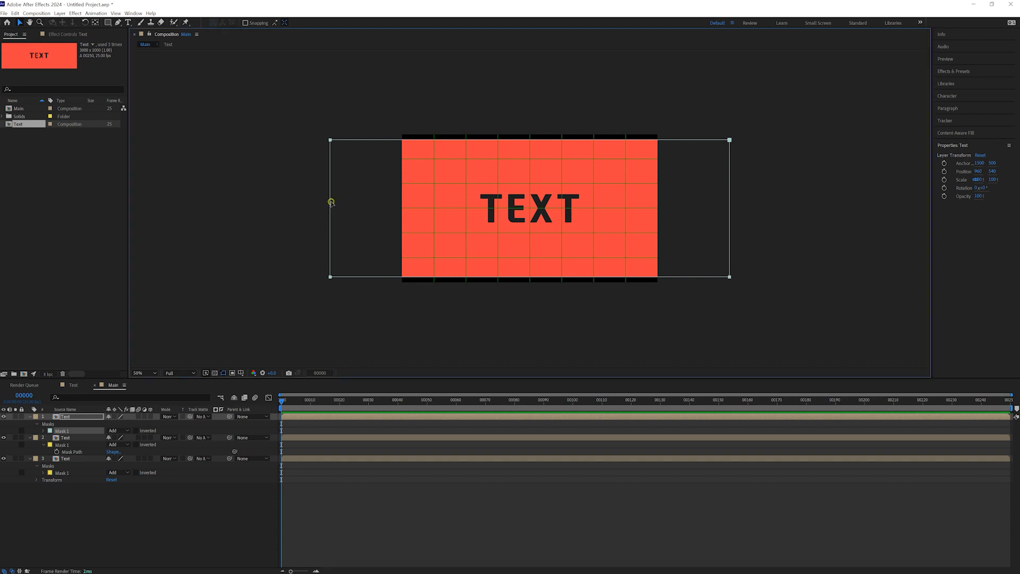
pyautogui.doubleClick(330, 202)
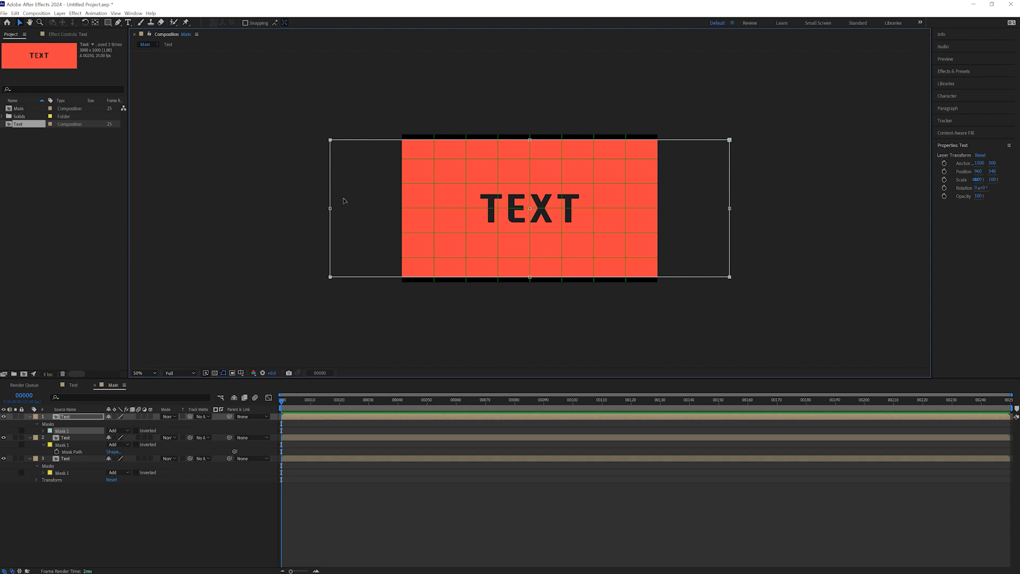
pyautogui.moveTo(331, 209); pyautogui.dragTo(594, 215)
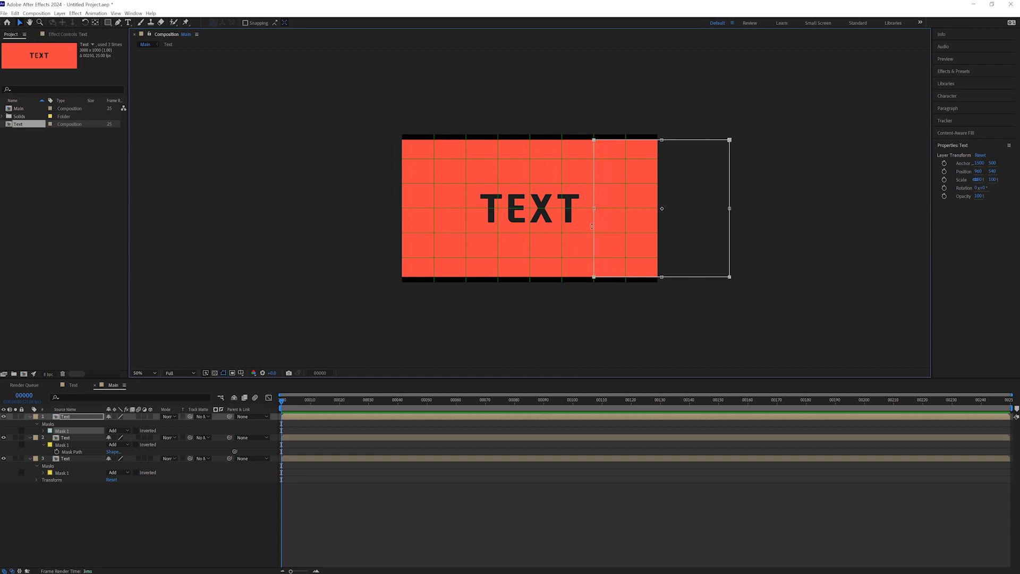
pyautogui.doubleClick(541, 328)
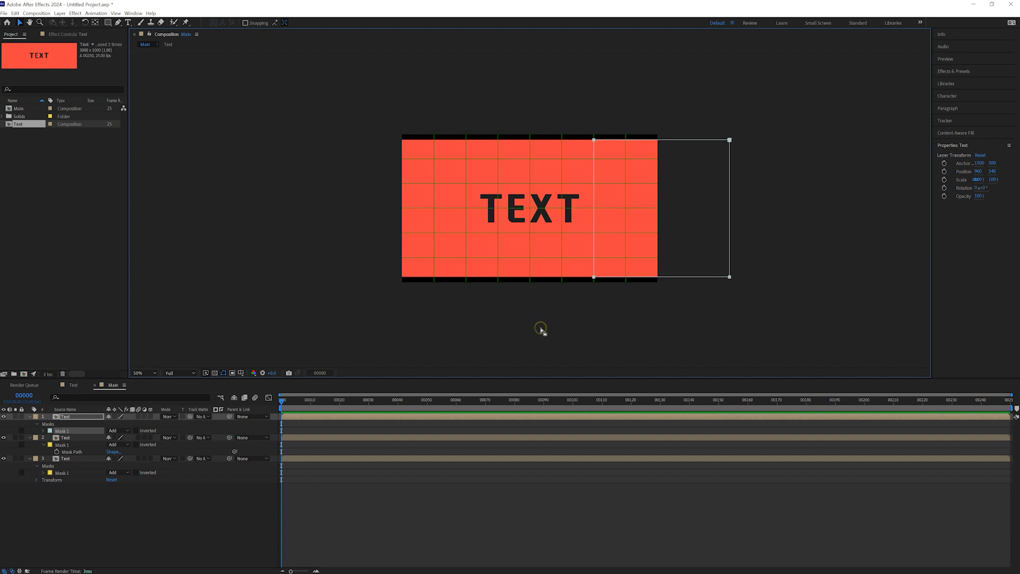
pyautogui.click(420, 502)
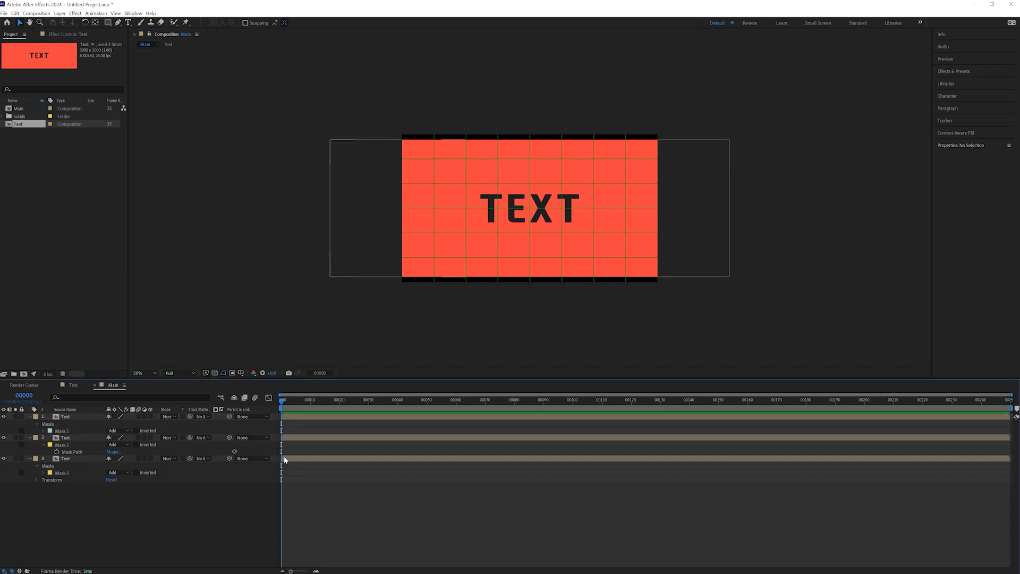
# Hide the proportional grid and select the three Text layers in turn to check their masked sections.
pyautogui.click(241, 373)
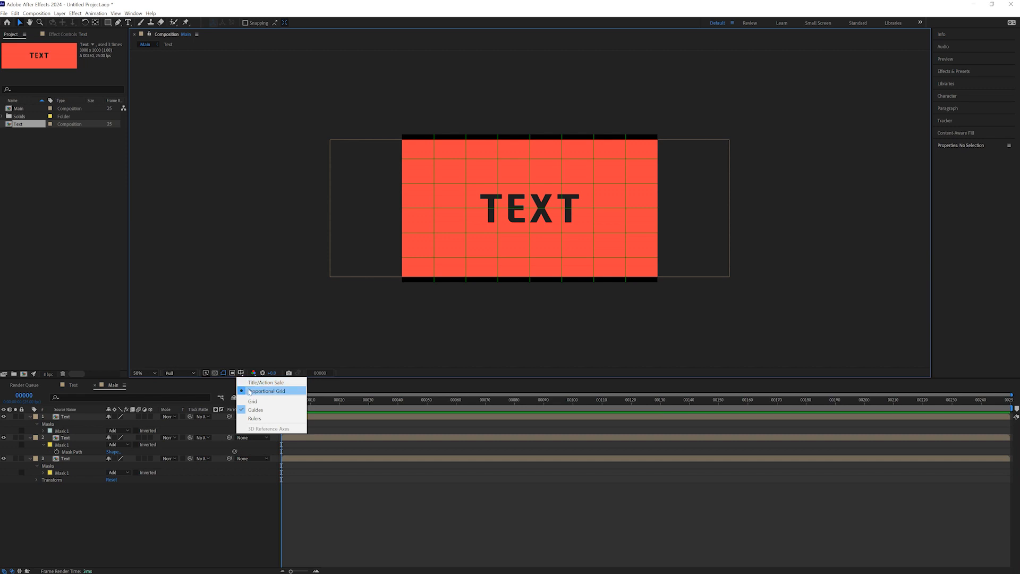
pyautogui.click(249, 392)
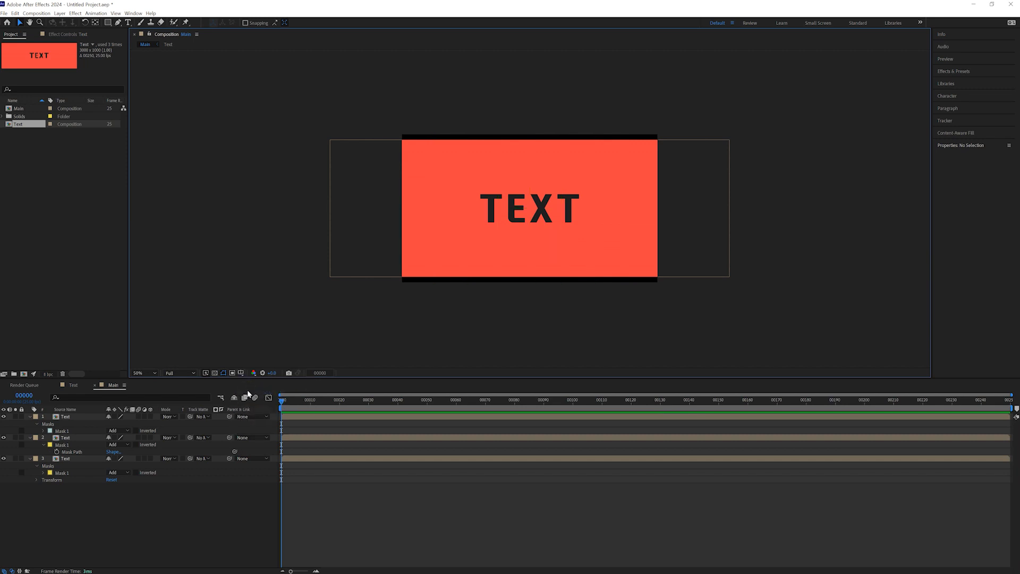
pyautogui.click(79, 417)
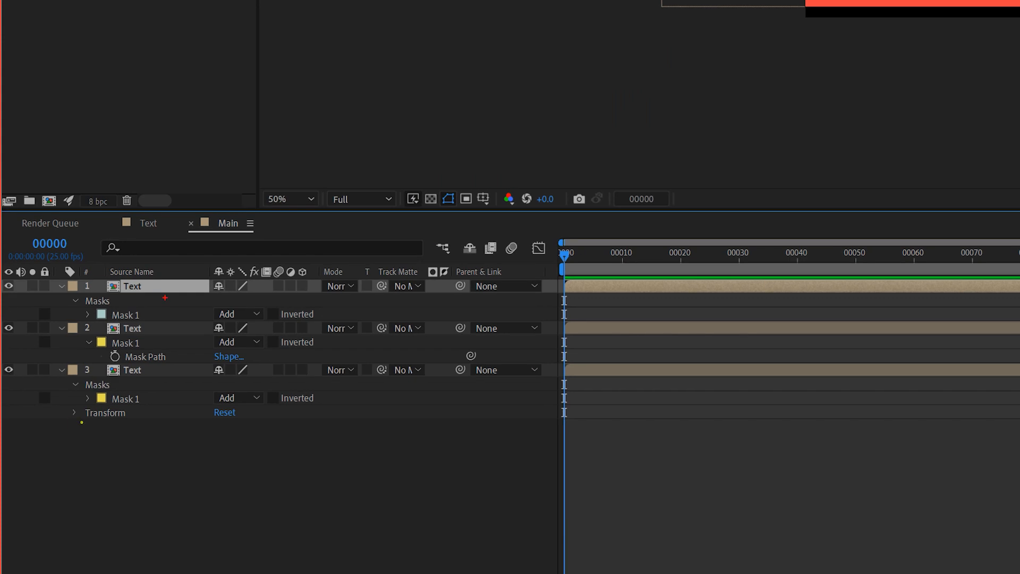
pyautogui.moveTo(165, 297)
pyautogui.mouseDown()
pyautogui.moveTo(175, 262)
pyautogui.moveTo(169, 293)
pyautogui.mouseUp()
pyautogui.press('Escape')
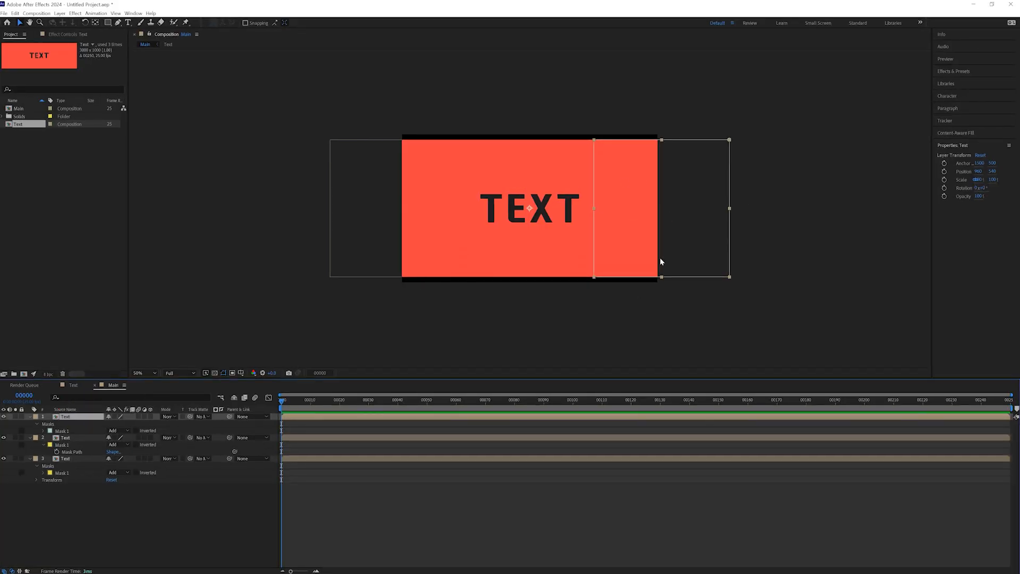
pyautogui.click(64, 438)
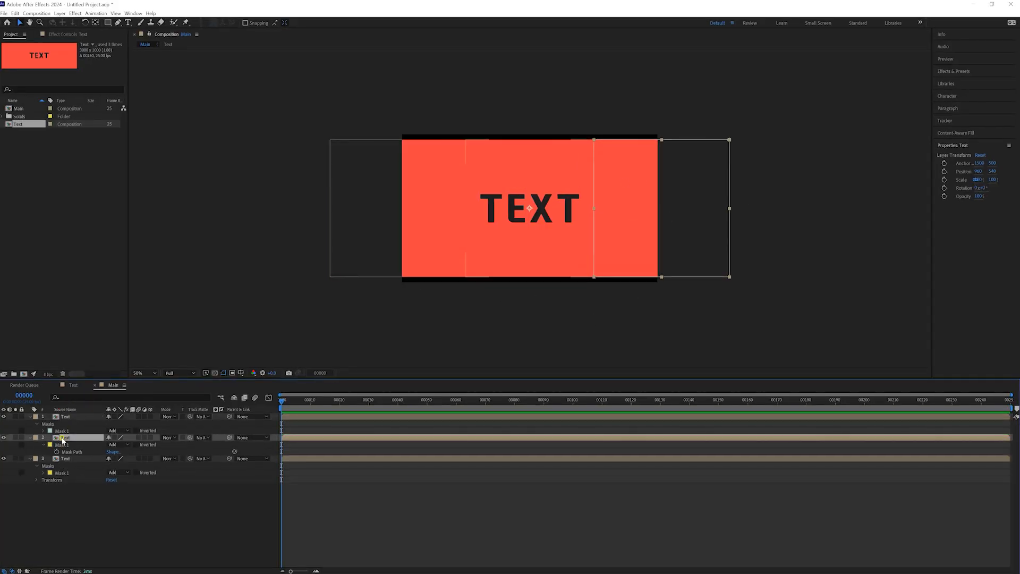
pyautogui.click(63, 459)
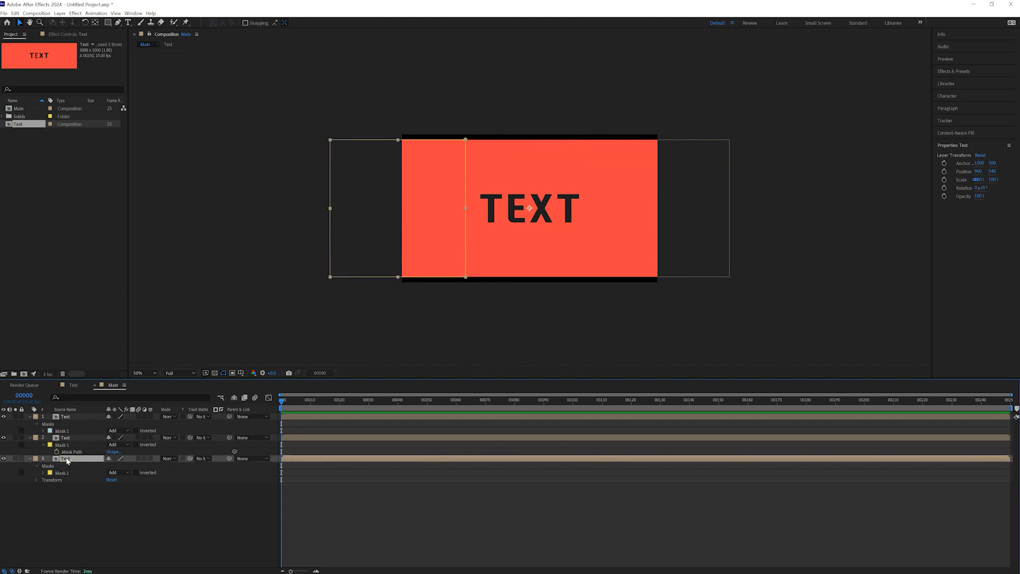
# Move the right section's anchor point to its mask's left edge and the left section's anchor point to its mask's right edge.
pyautogui.click(73, 417)
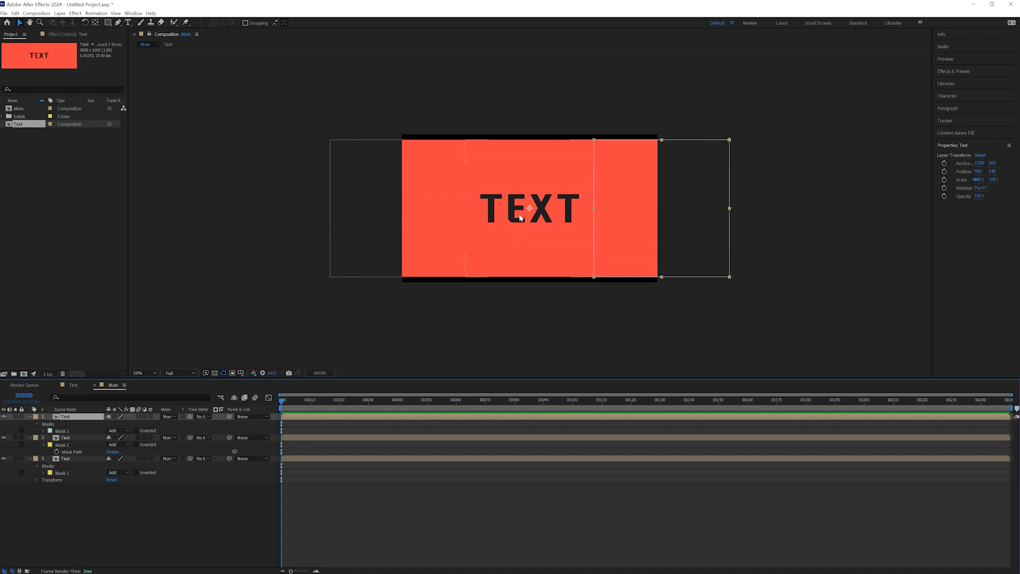
pyautogui.press('y')
pyautogui.moveTo(529, 207); pyautogui.dragTo(591, 211)
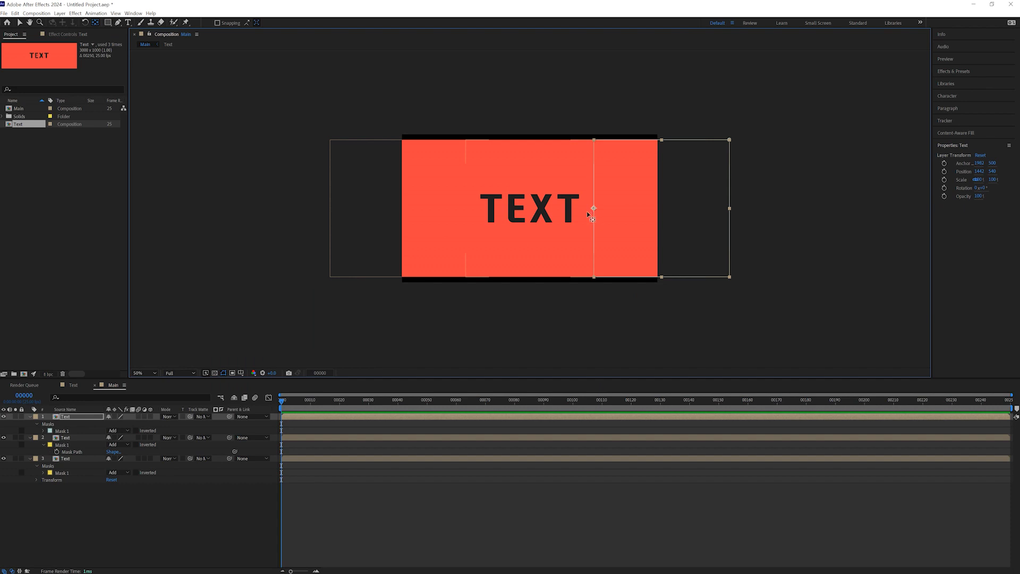
pyautogui.click(69, 462)
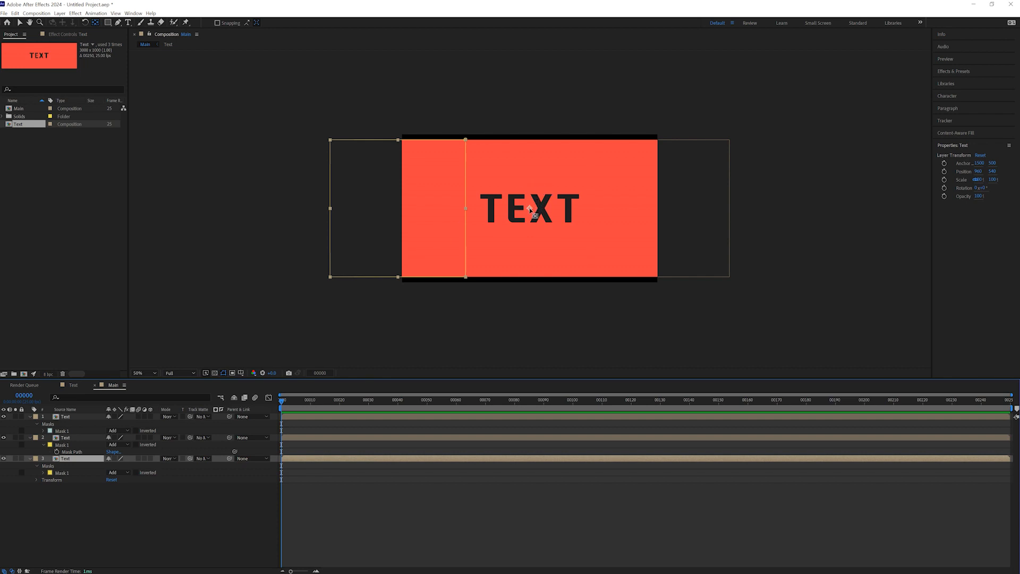
pyautogui.moveTo(529, 208); pyautogui.dragTo(467, 209)
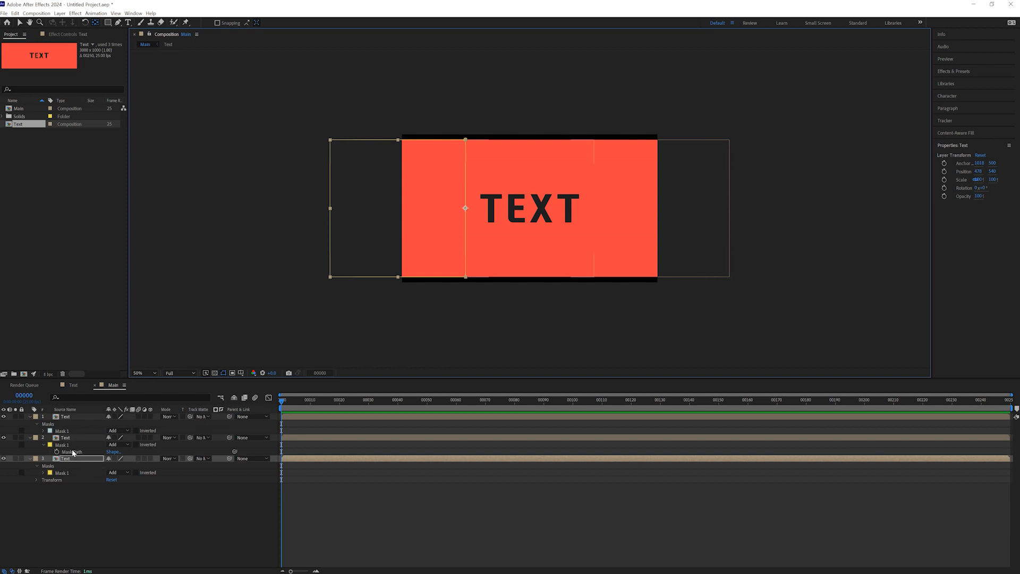
# Select all three Text layers, collapse their properties and make them 3D layers.
pyautogui.hotkey('ctrl', 'a')
pyautogui.click(30, 417)
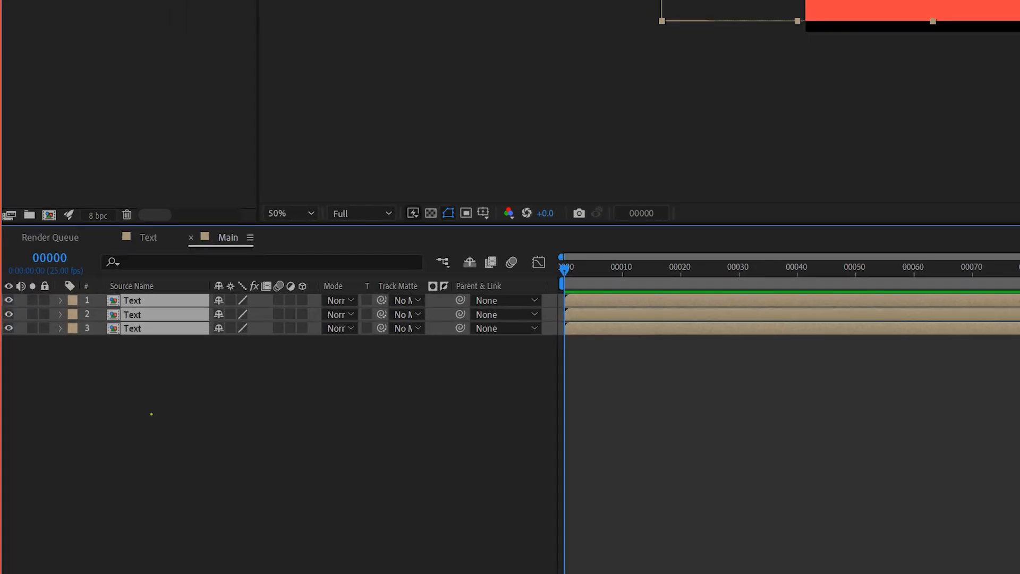
pyautogui.moveTo(313, 291)
pyautogui.mouseDown()
pyautogui.moveTo(310, 336)
pyautogui.moveTo(294, 294)
pyautogui.mouseUp()
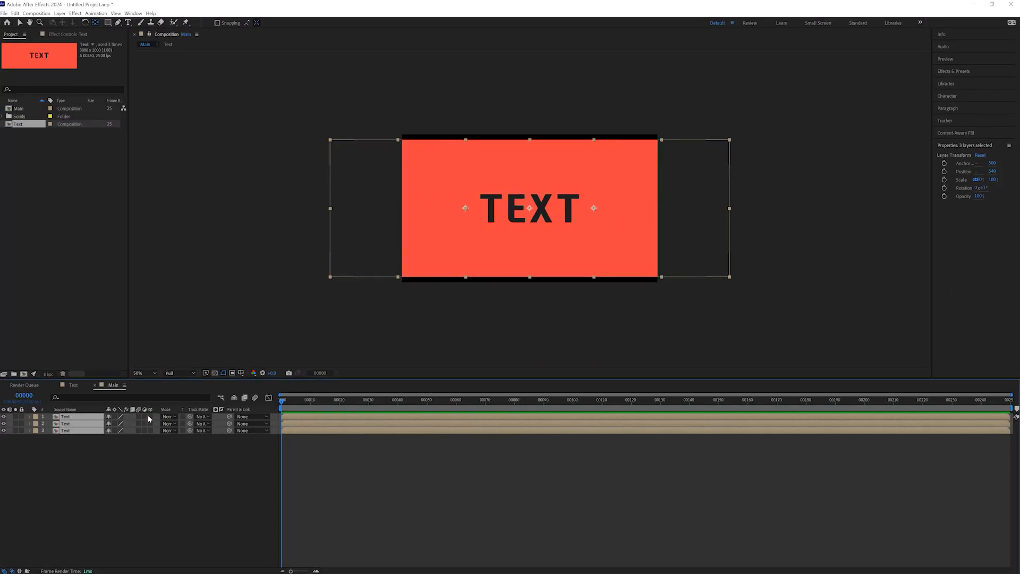
pyautogui.click(302, 328)
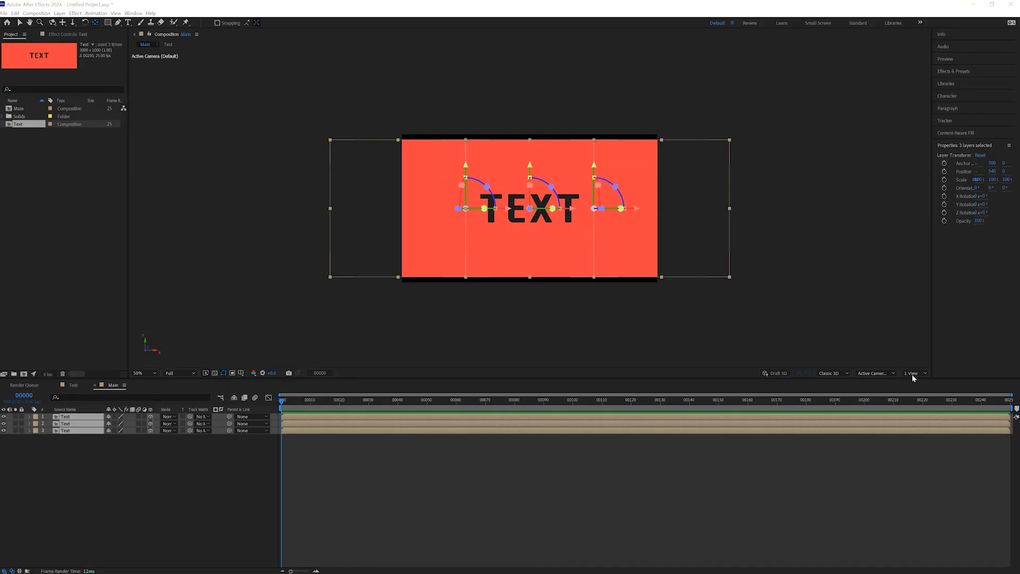
# Switch the composition to the 2 Views layout and fit the frame in both views.
pyautogui.click(916, 374)
pyautogui.click(912, 391)
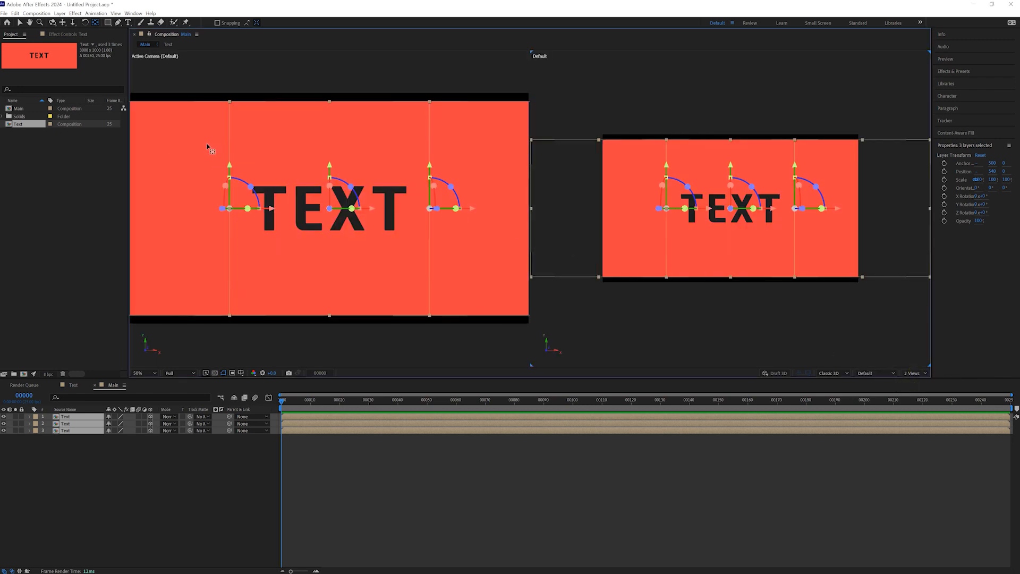
pyautogui.scroll(-2, 212, 145)
pyautogui.scroll(2, 218, 144)
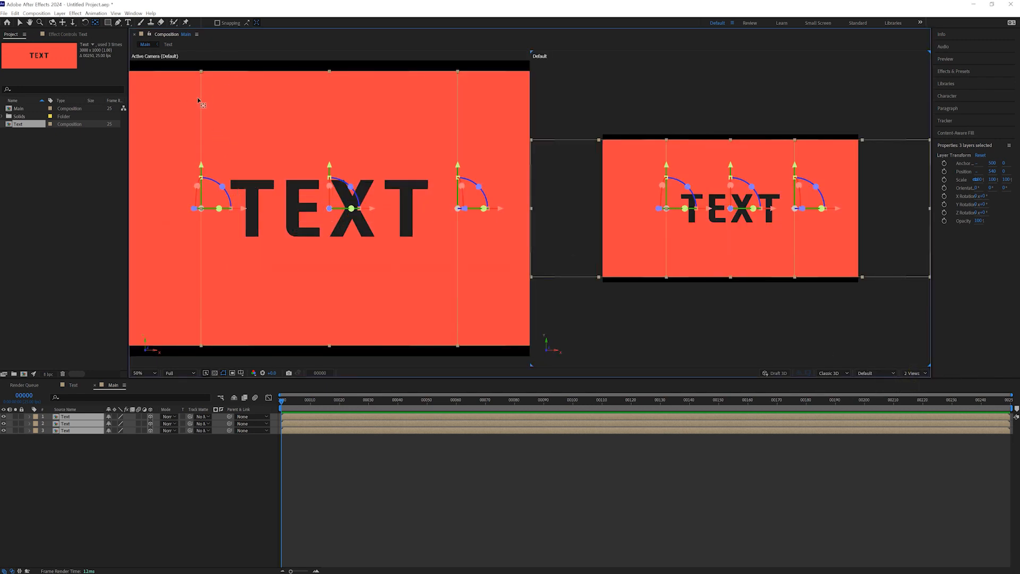
pyautogui.hotkey('shift', '/')
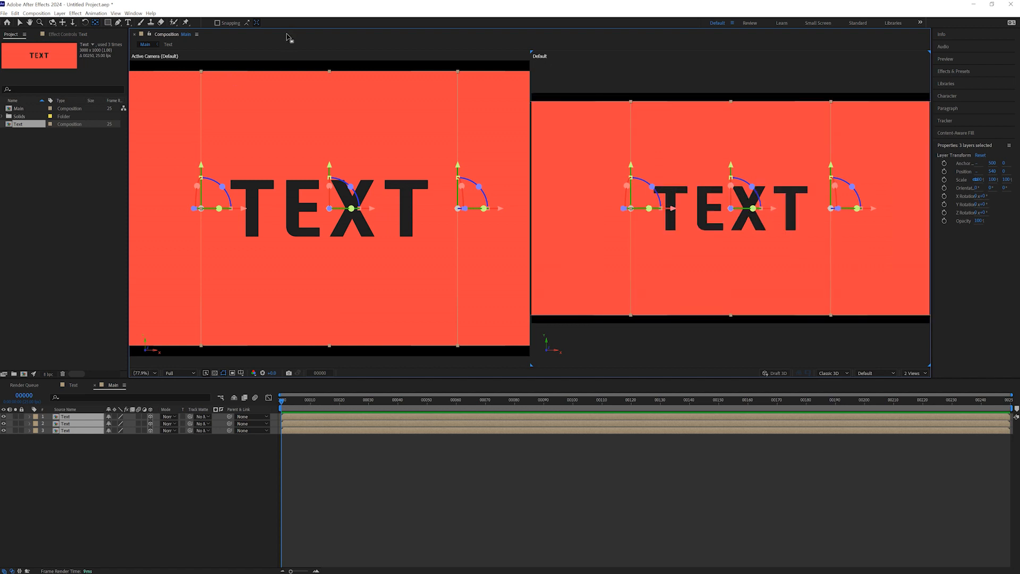
pyautogui.click(21, 22)
pyautogui.click(240, 55)
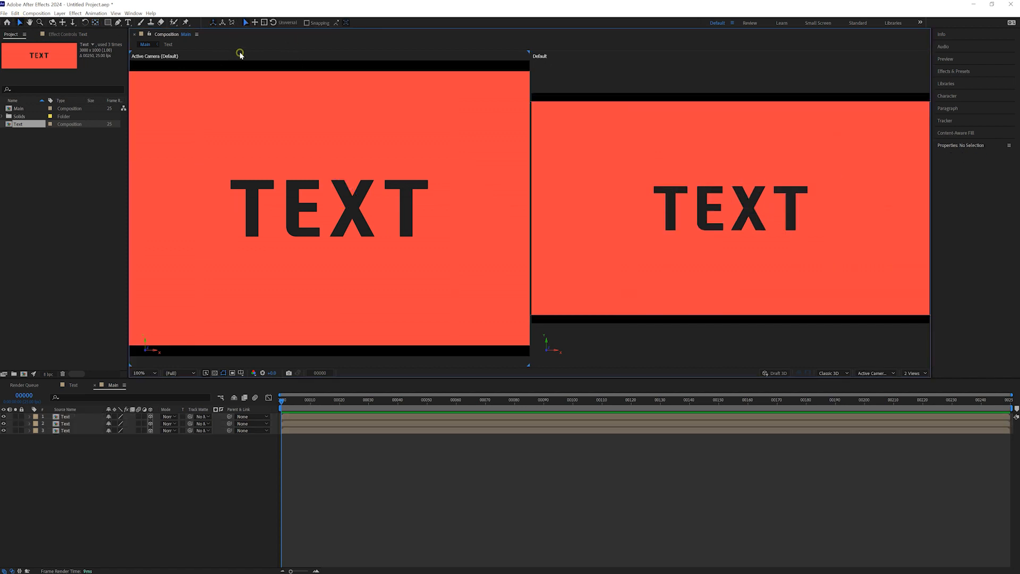
pyautogui.hotkey('shift', '/')
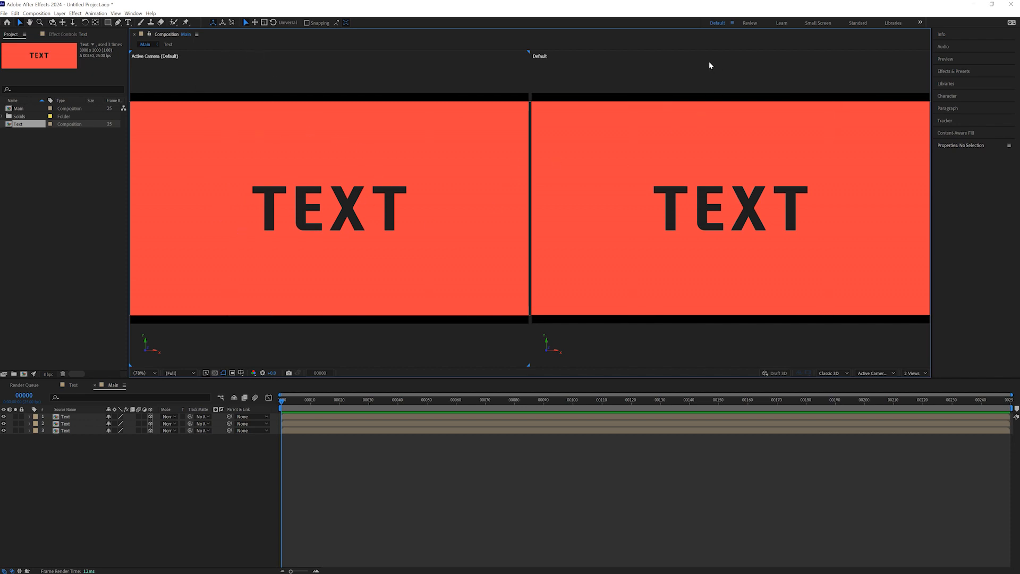
# Set the second view to Custom View 1 to see the layers at an angle.
pyautogui.click(613, 84)
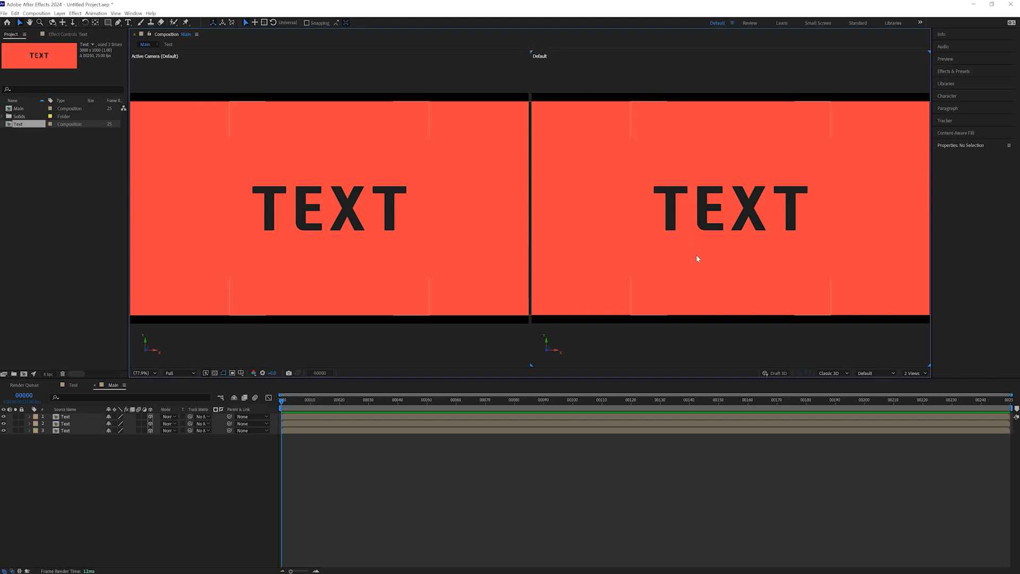
pyautogui.click(875, 373)
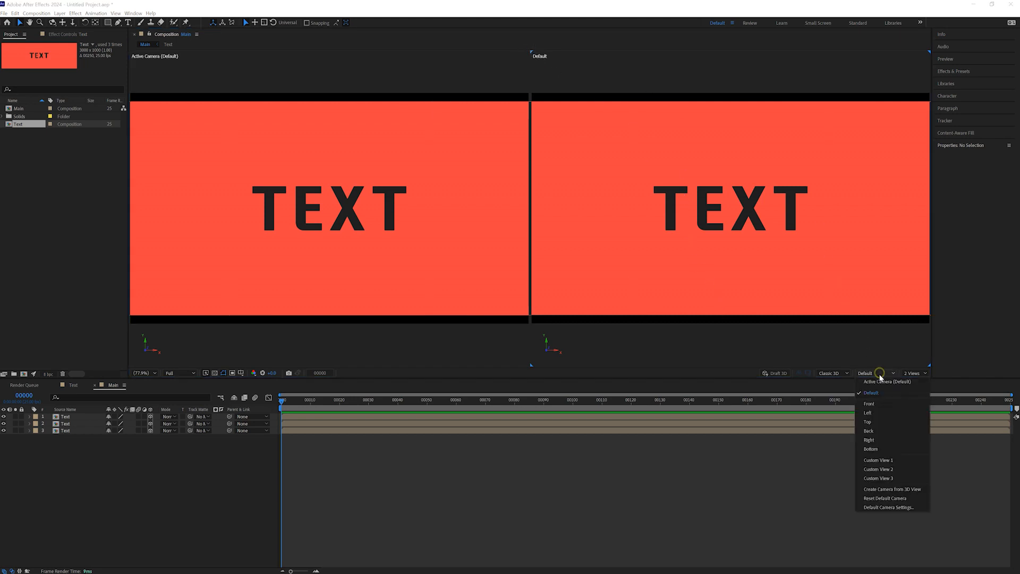
pyautogui.click(879, 461)
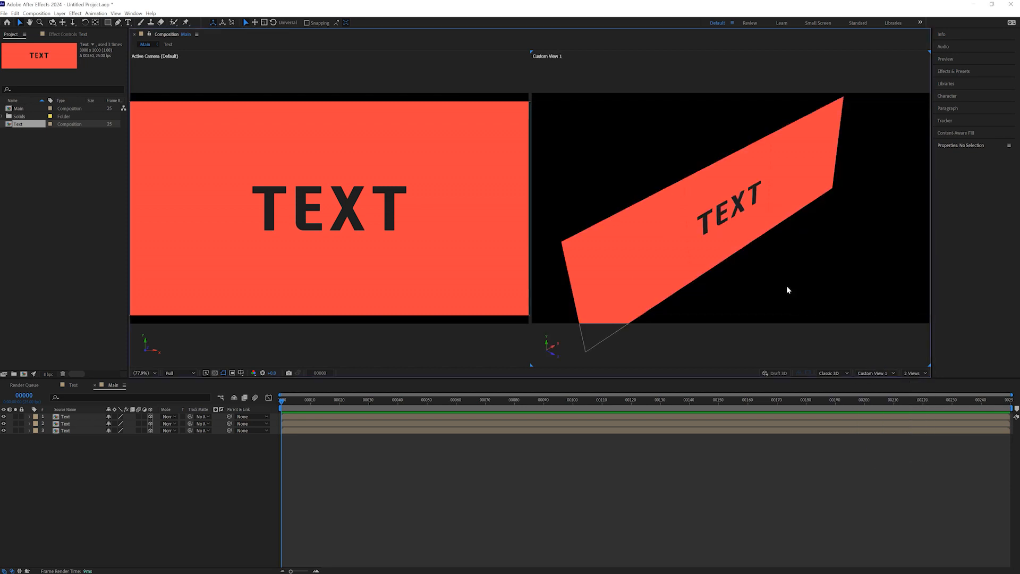
pyautogui.scroll(-8, 736, 242)
pyautogui.scroll(10, 733, 243)
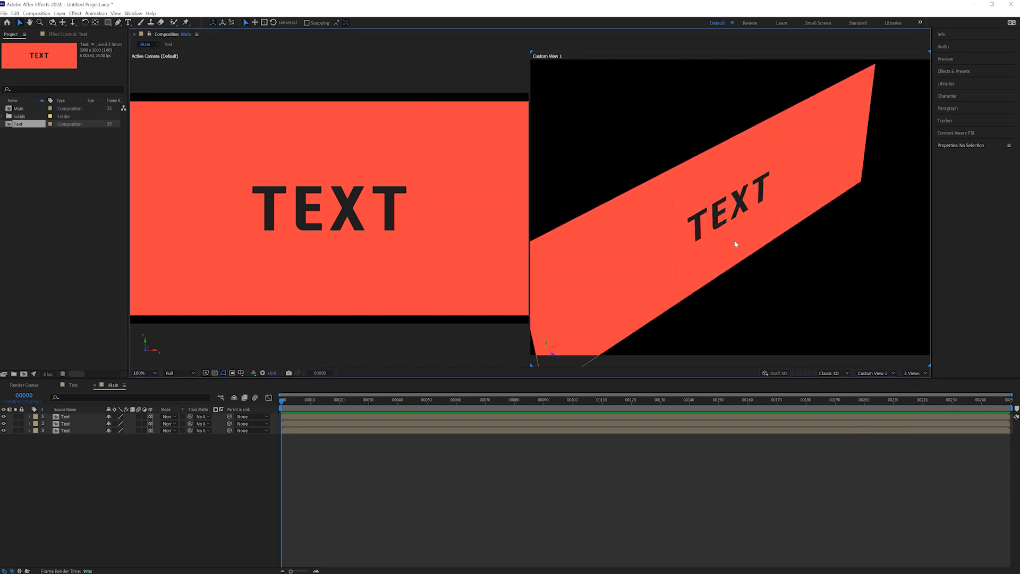
# Try Draft 3D with the 3D Ground Plane in the angled view and switch Draft 3D back off.
pyautogui.click(783, 375)
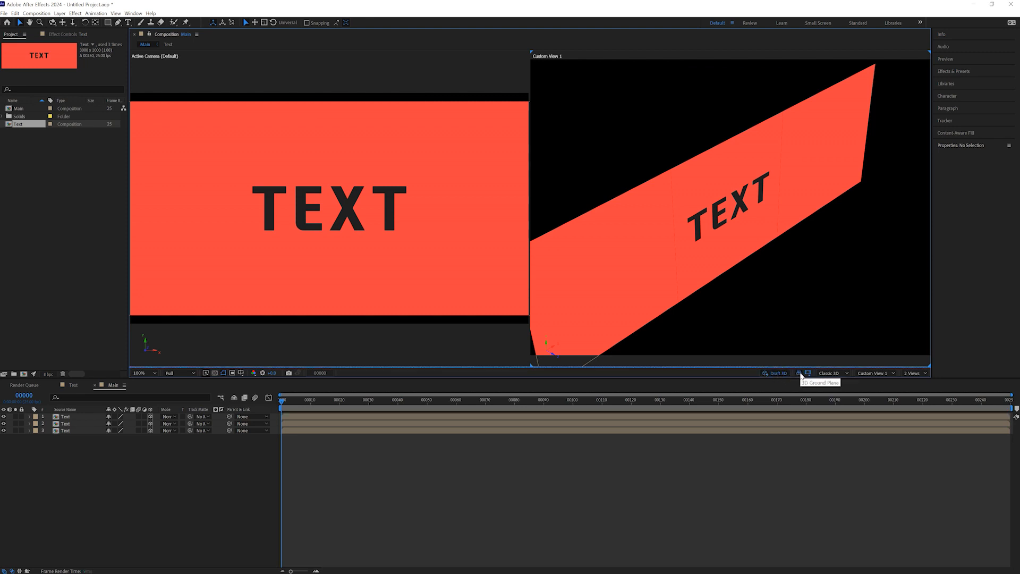
pyautogui.click(799, 373)
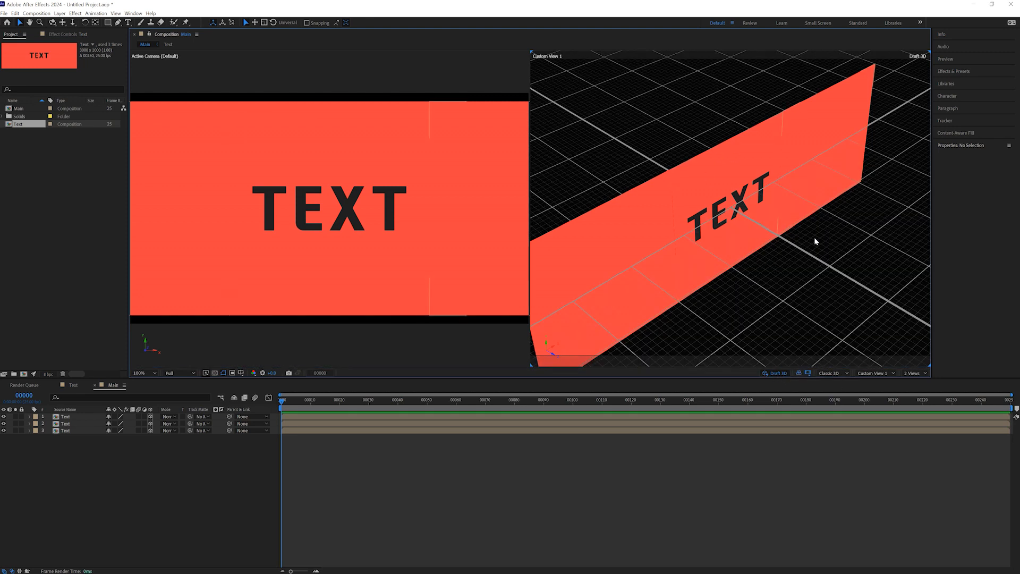
pyautogui.click(785, 373)
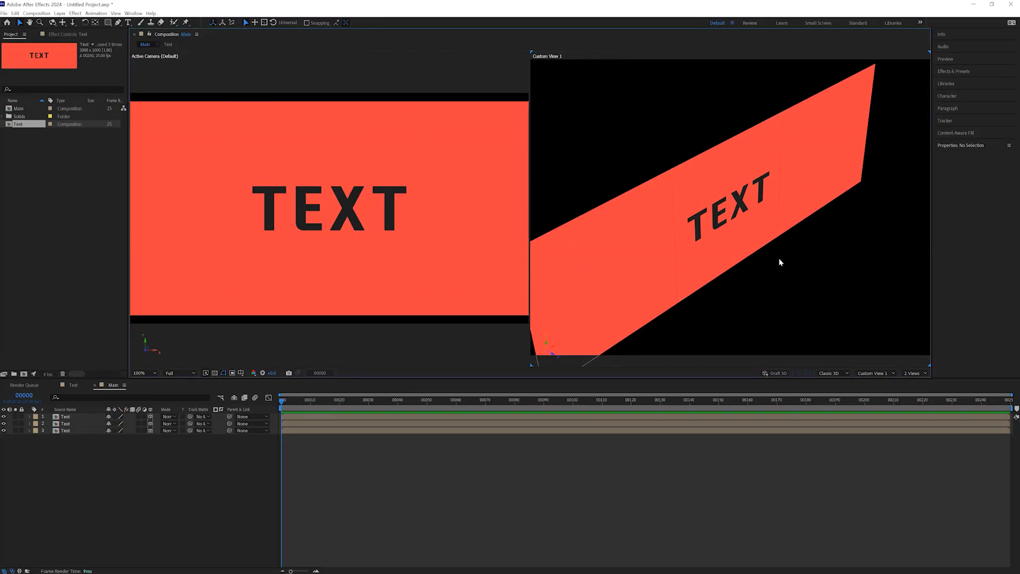
# Set the Y Rotation of the bottom Text layer, the left section, to -60° to fold it into a wall.
pyautogui.click(629, 271)
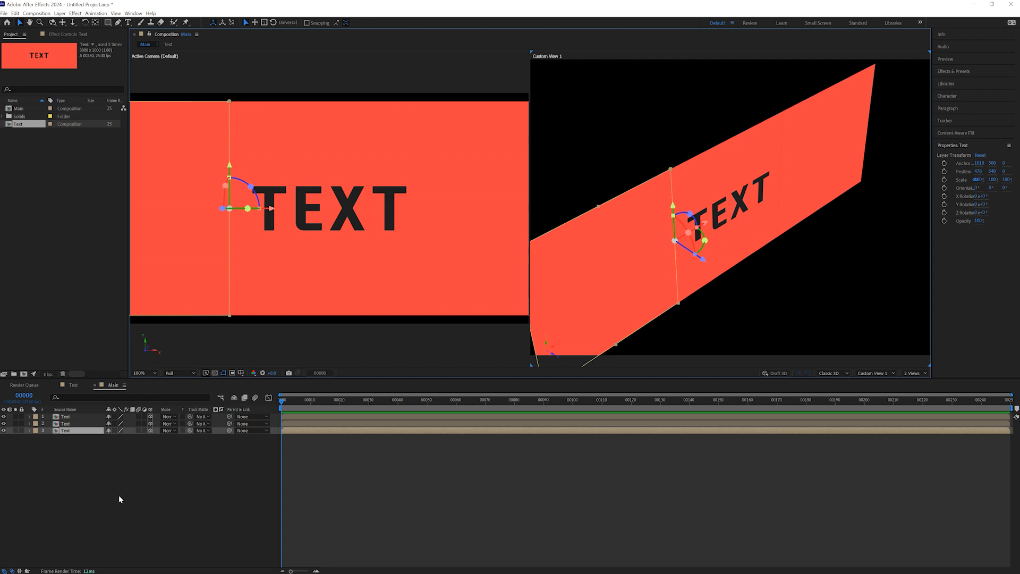
pyautogui.press('r')
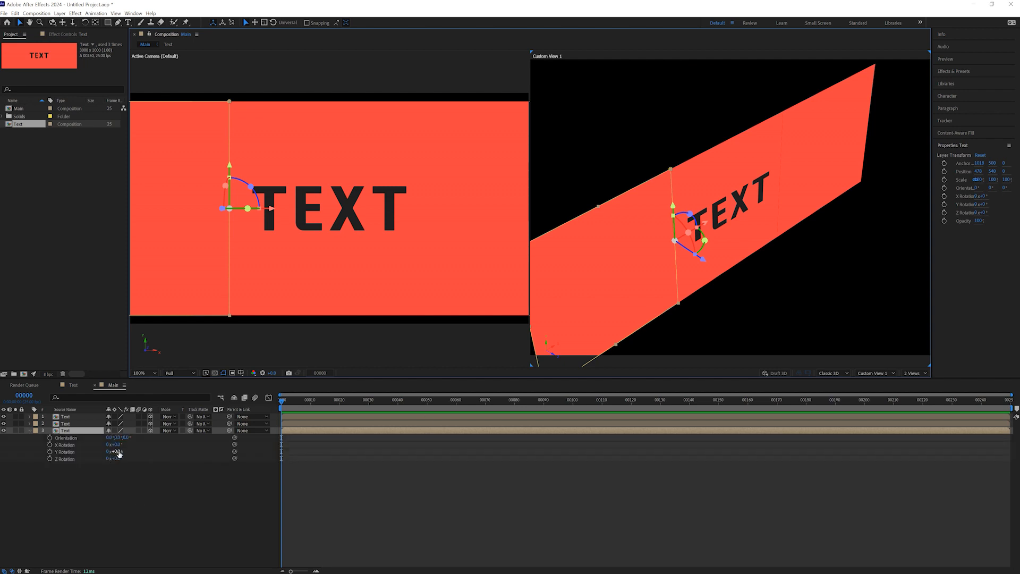
pyautogui.moveTo(117, 451); pyautogui.dragTo(96, 454)
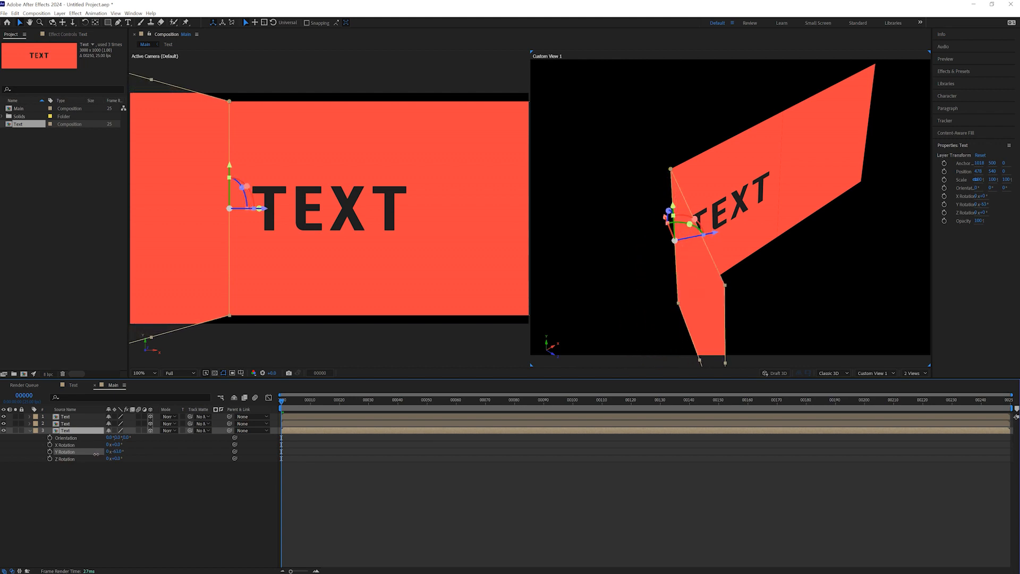
pyautogui.click(117, 451)
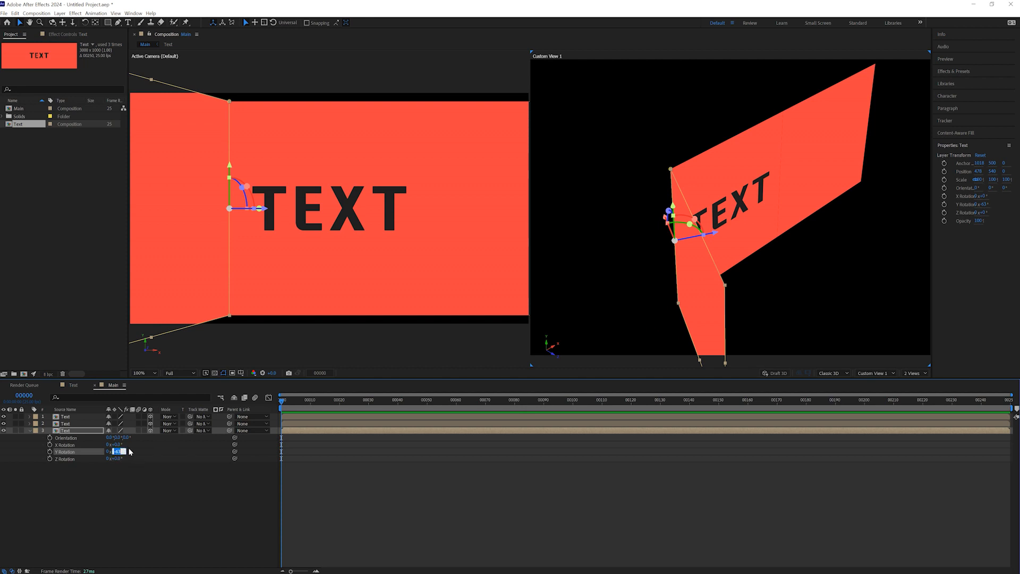
pyautogui.write('-60')
pyautogui.press('Return')
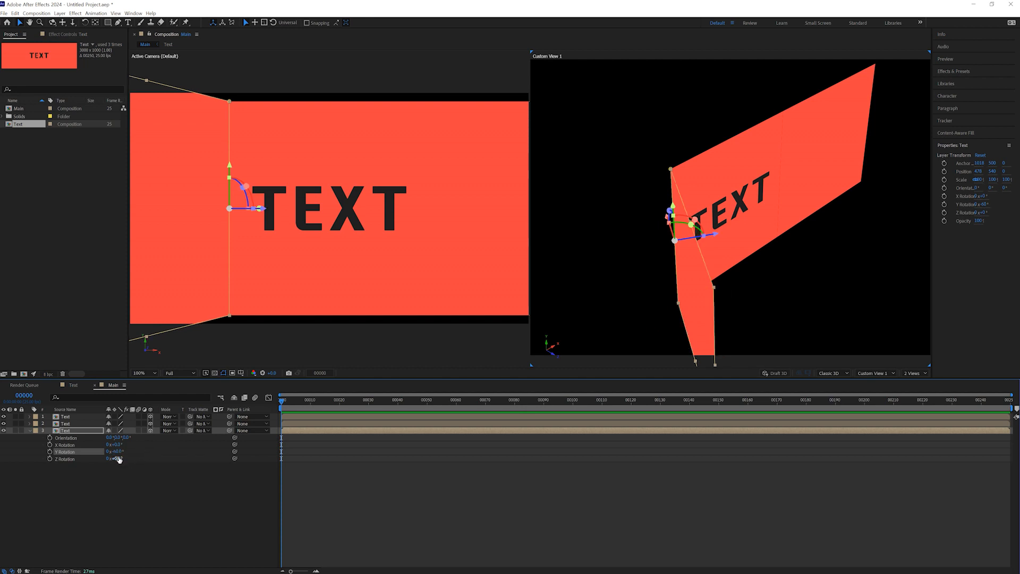
# Set the Y Rotation of the topmost Text layer, the right section, to 60° to fold it into the opposite wall.
pyautogui.click(73, 418)
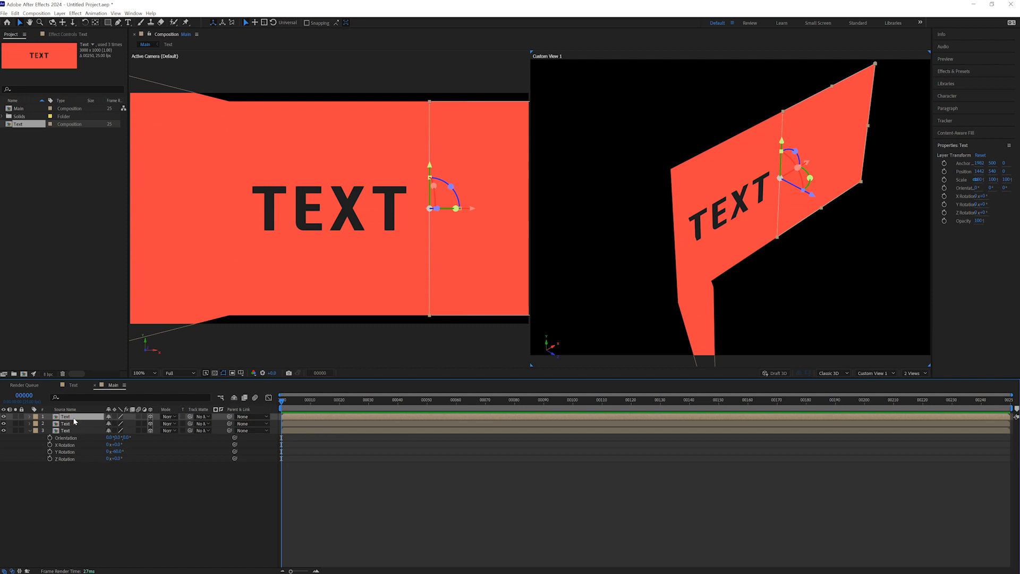
pyautogui.press('r')
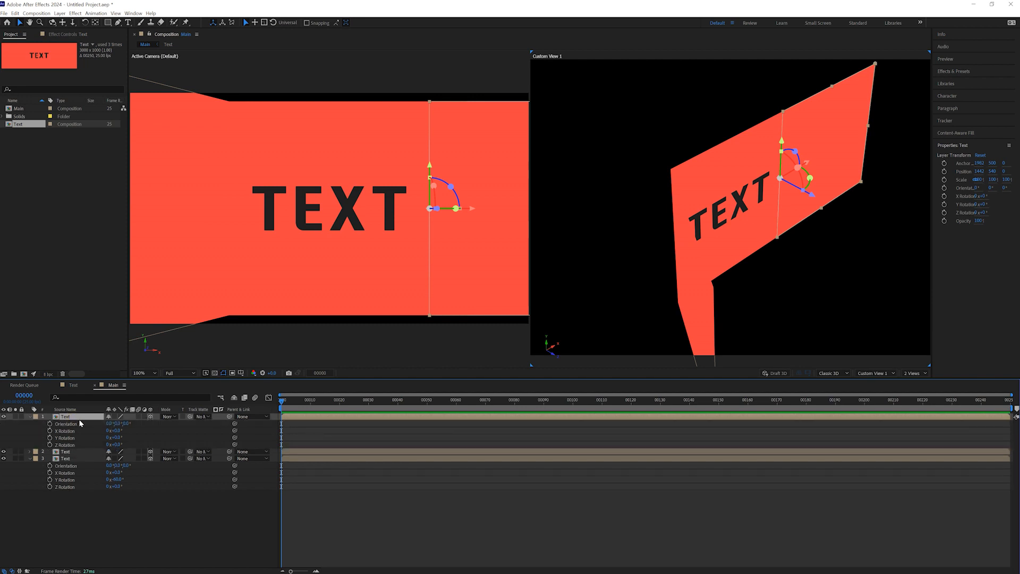
pyautogui.click(120, 438)
pyautogui.moveTo(120, 438); pyautogui.dragTo(127, 439)
pyautogui.click(118, 438)
pyautogui.write('60')
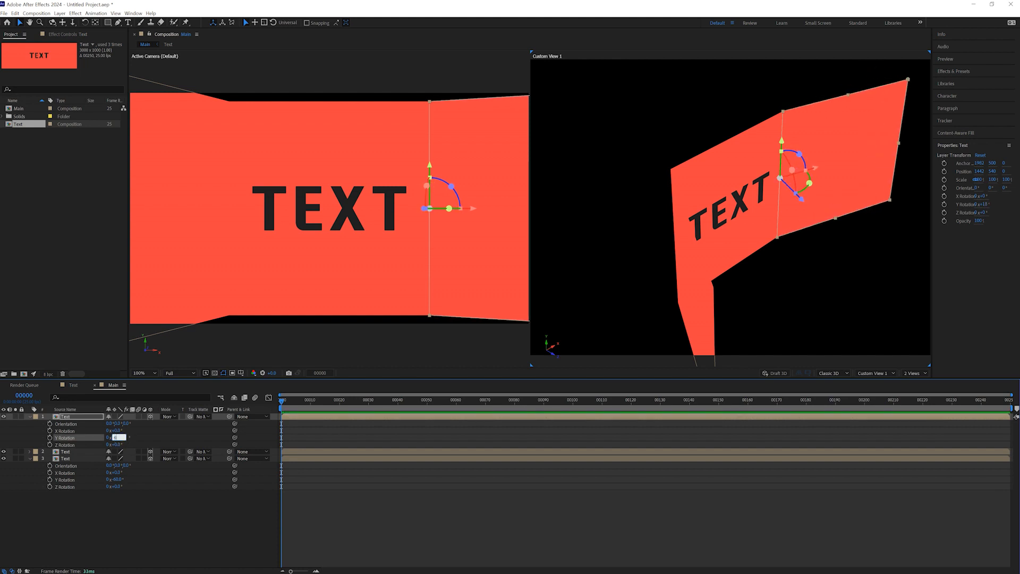
pyautogui.press('Return')
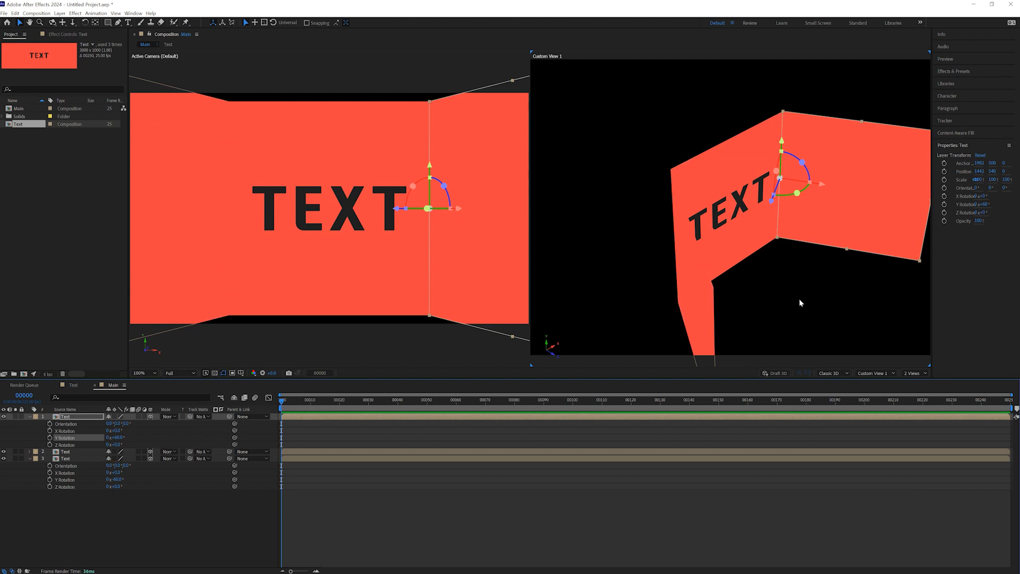
# Add a two-node 50 mm camera and pull it back until the three walls fit more fully in the camera view.
pyautogui.moveTo(746, 299); pyautogui.dragTo(706, 301)
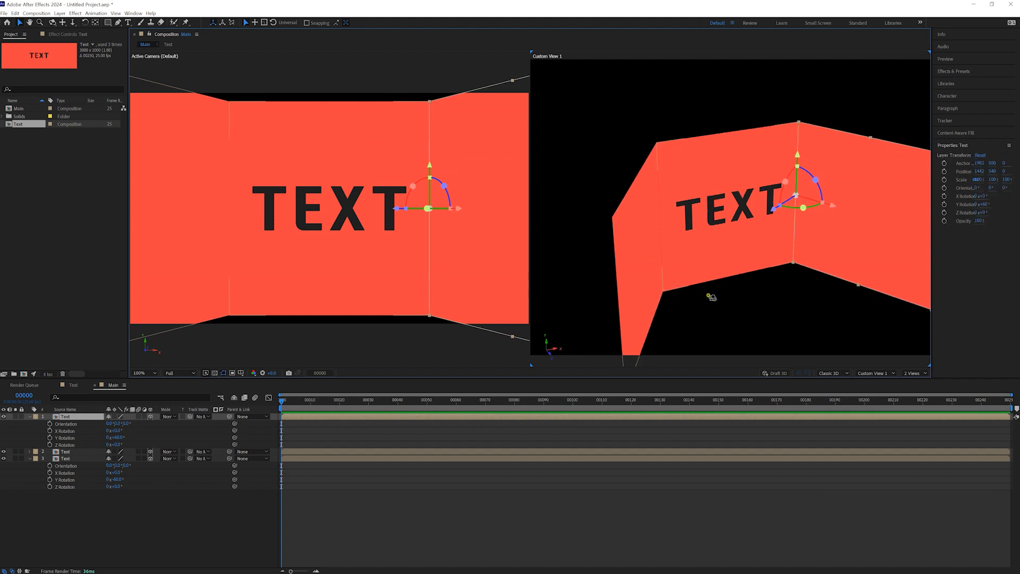
pyautogui.moveTo(708, 294); pyautogui.dragTo(679, 255)
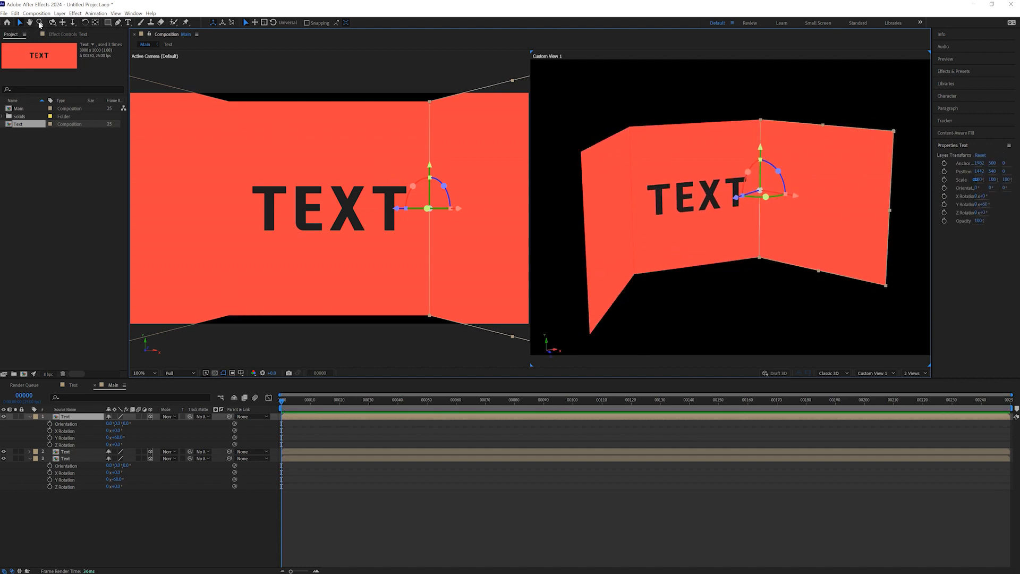
pyautogui.click(61, 16)
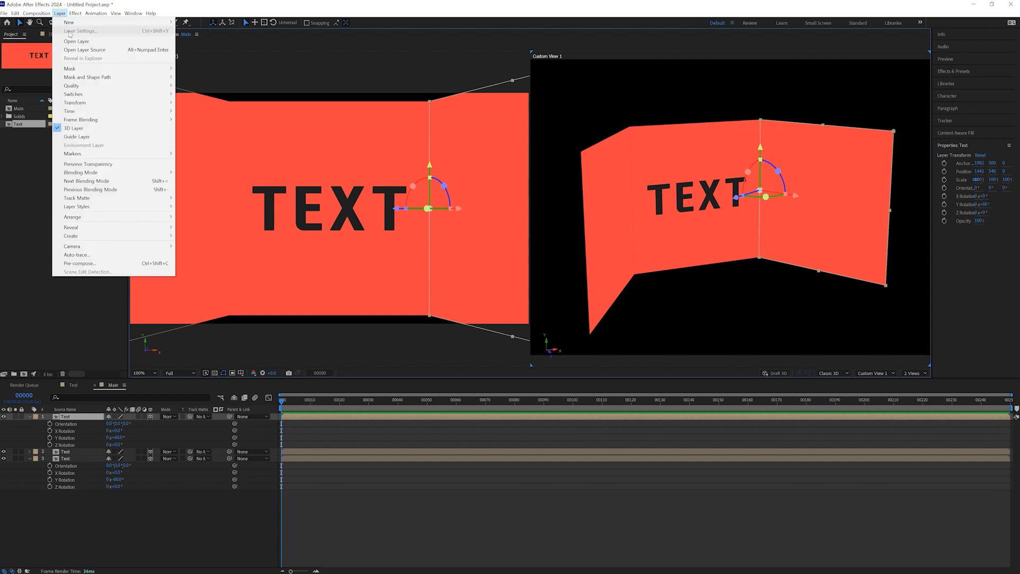
pyautogui.moveTo(71, 23)
pyautogui.click(243, 50)
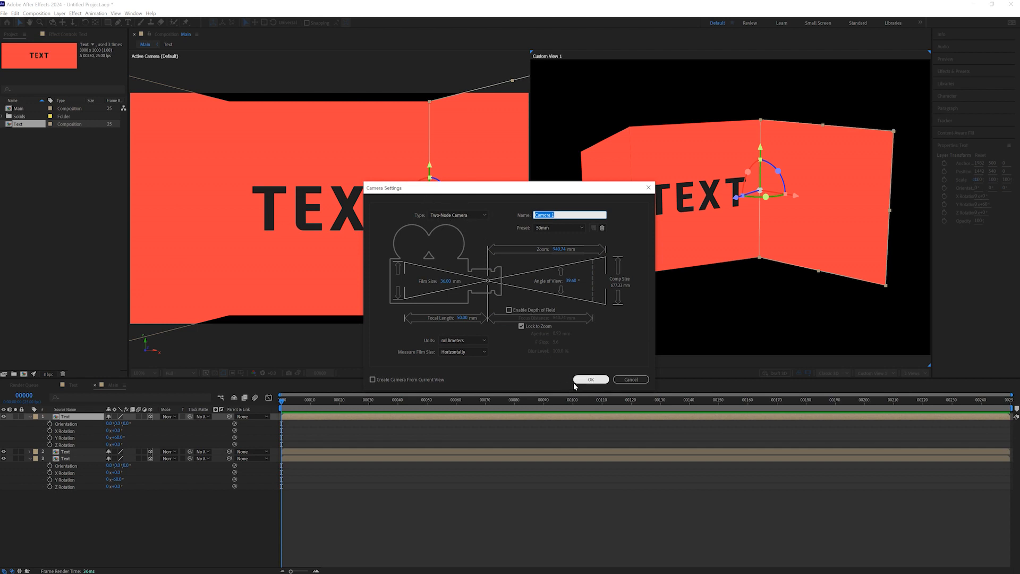
pyautogui.click(587, 380)
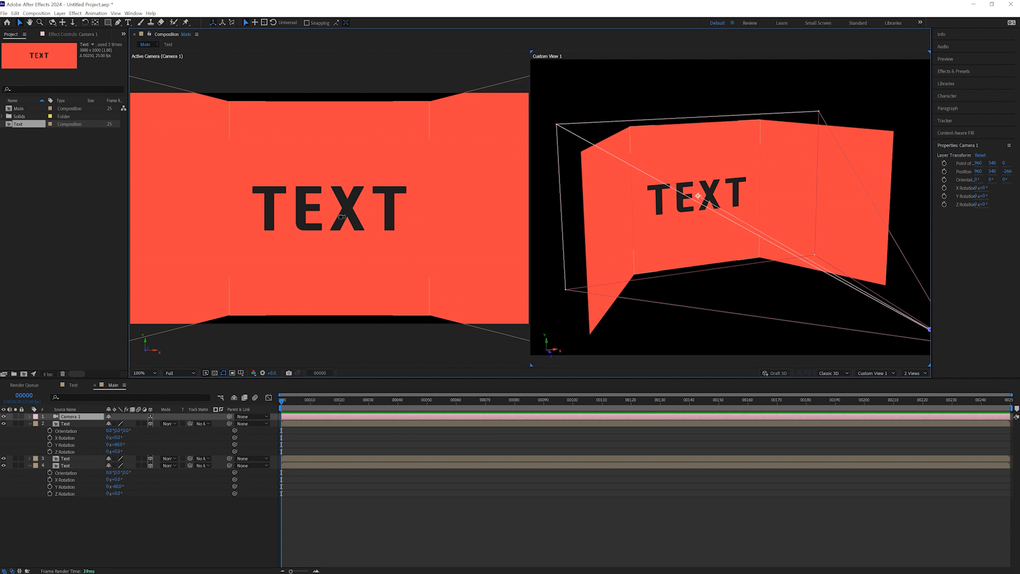
pyautogui.moveTo(357, 216); pyautogui.dragTo(336, 205)
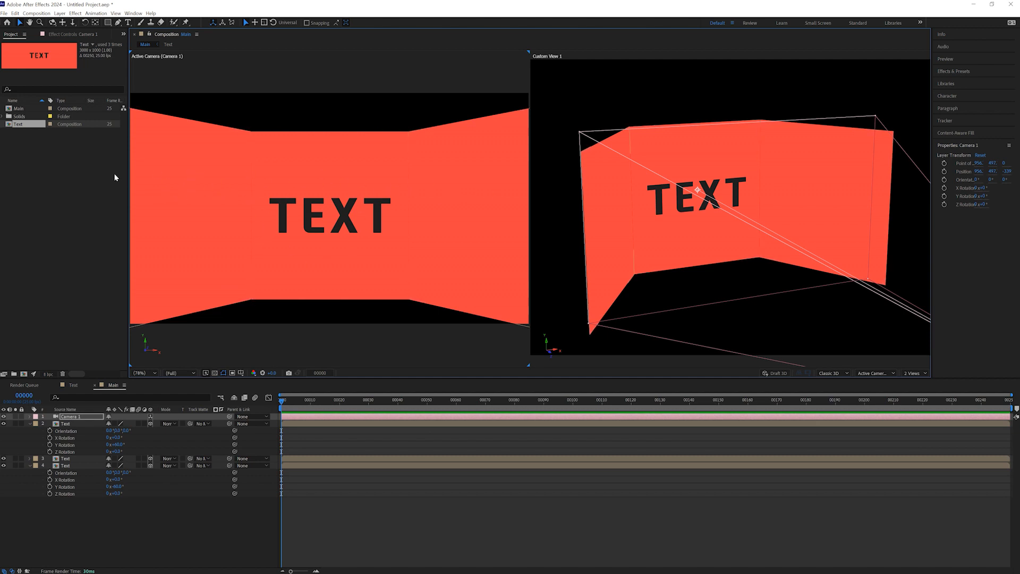
# Add a white Point light at 100% intensity and raise it to a Y position of about 237.
pyautogui.click(60, 14)
pyautogui.moveTo(90, 24)
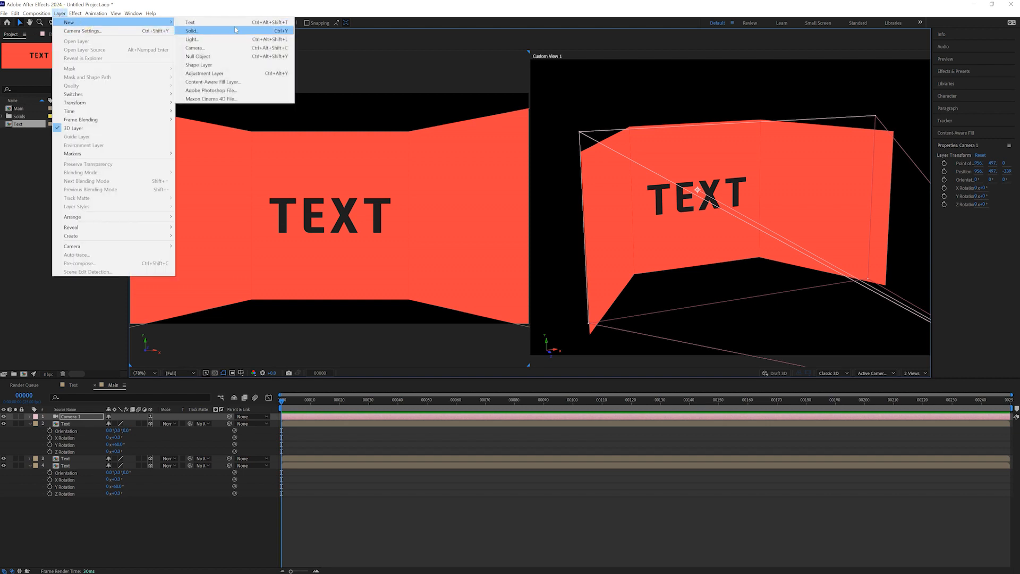
pyautogui.click(231, 40)
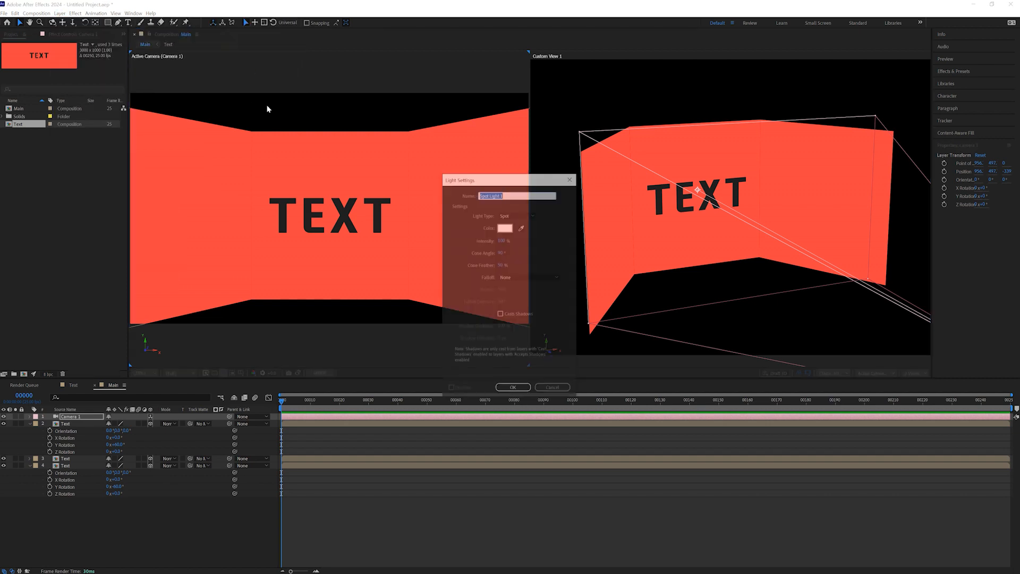
pyautogui.click(509, 215)
pyautogui.click(510, 241)
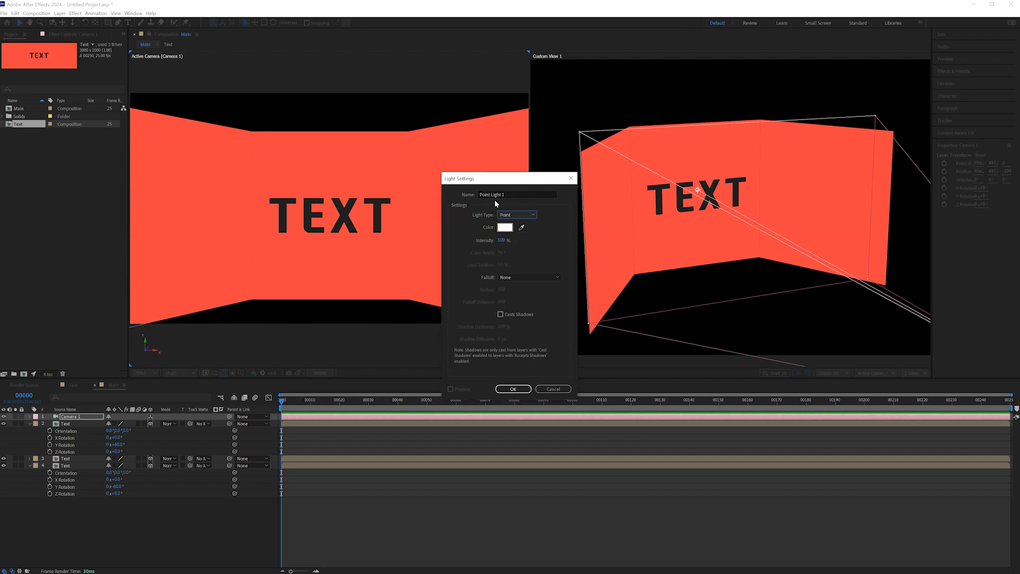
pyautogui.click(514, 389)
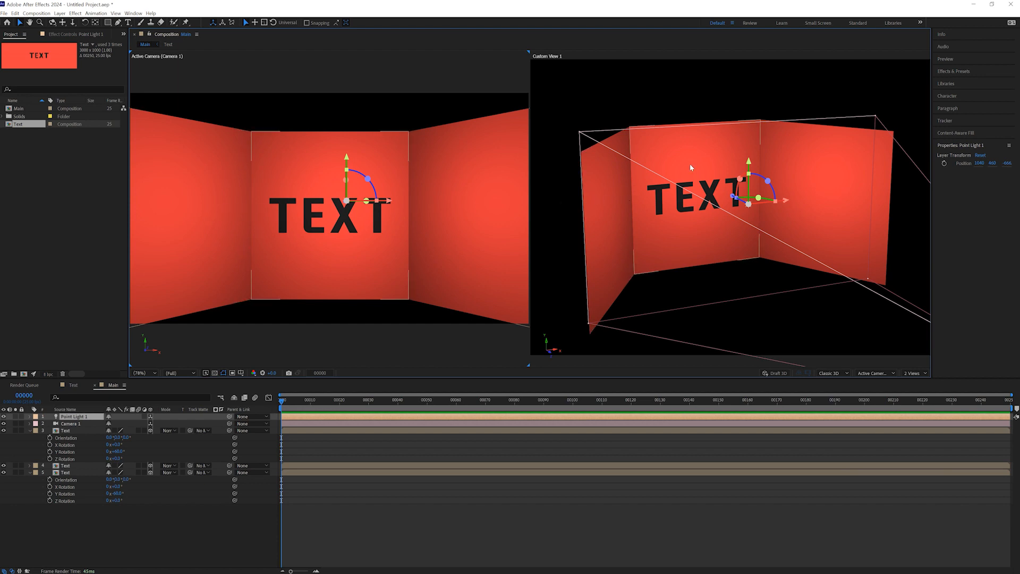
pyautogui.moveTo(749, 166); pyautogui.dragTo(745, 126)
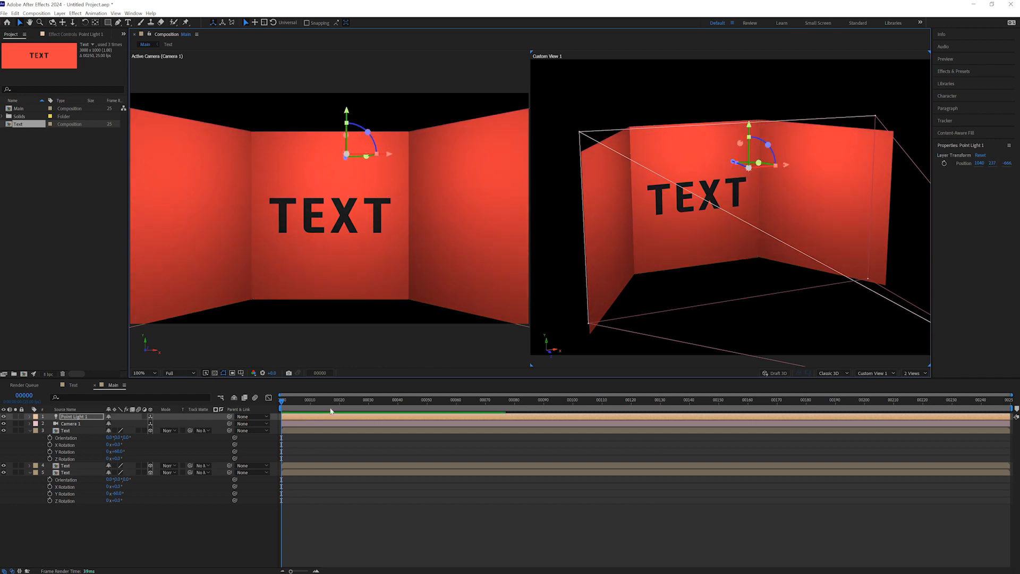
# Open the Text composition, move the TEXT layer off the left edge to X about -427, and keyframe its Position at frame 0.
pyautogui.click(145, 538)
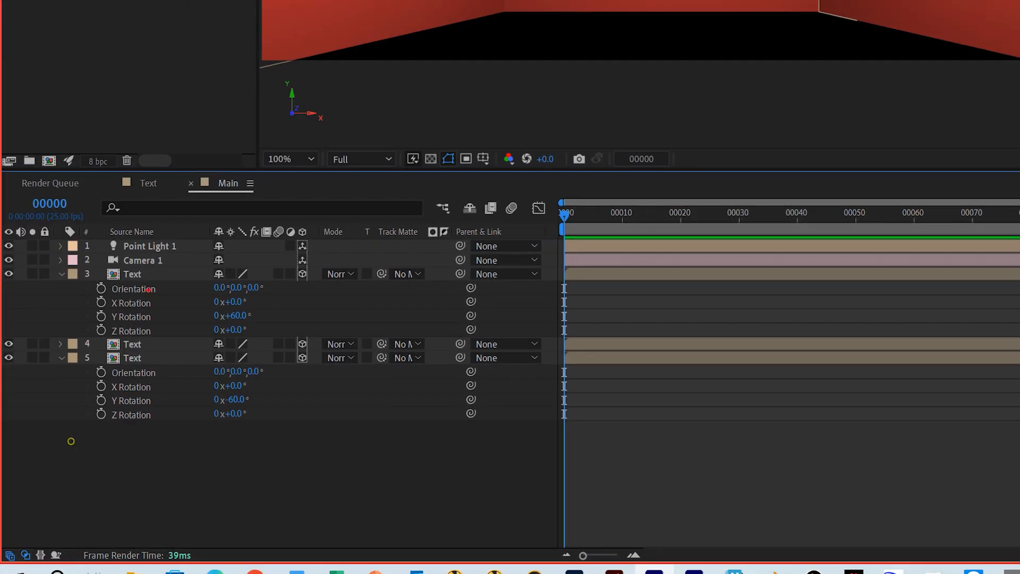
pyautogui.moveTo(76, 428); pyautogui.dragTo(79, 474)
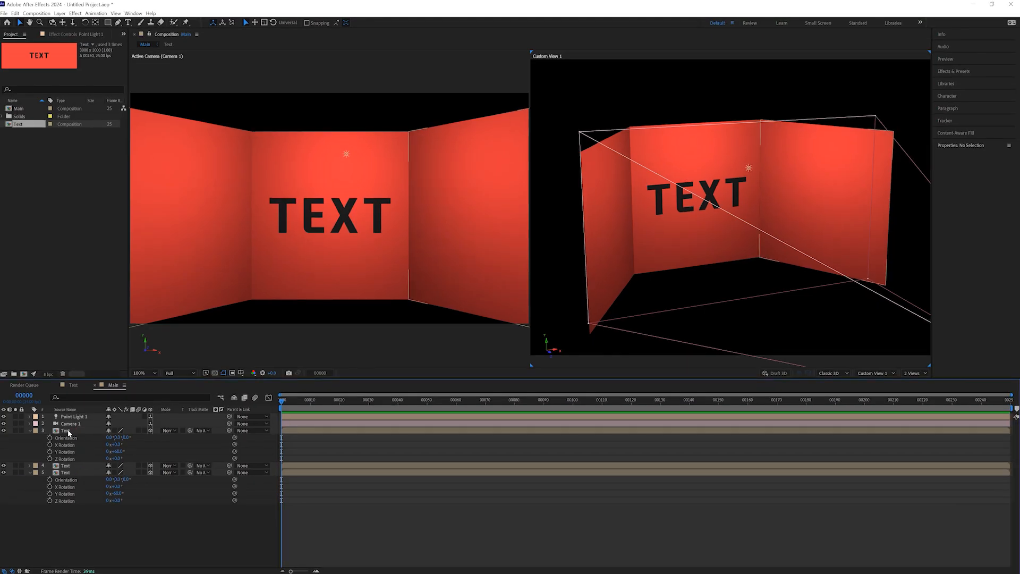
pyautogui.doubleClick(133, 273)
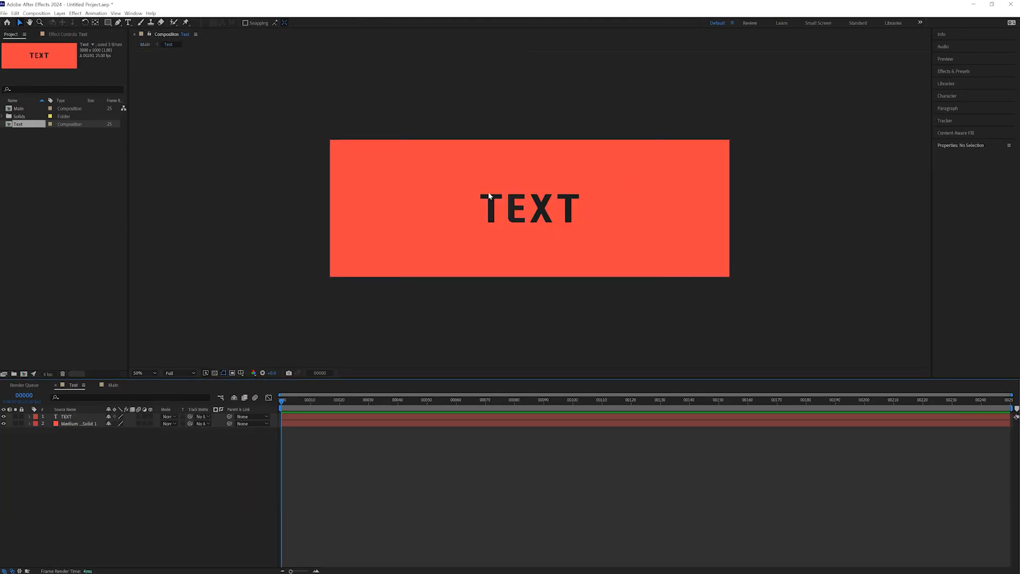
pyautogui.click(516, 213)
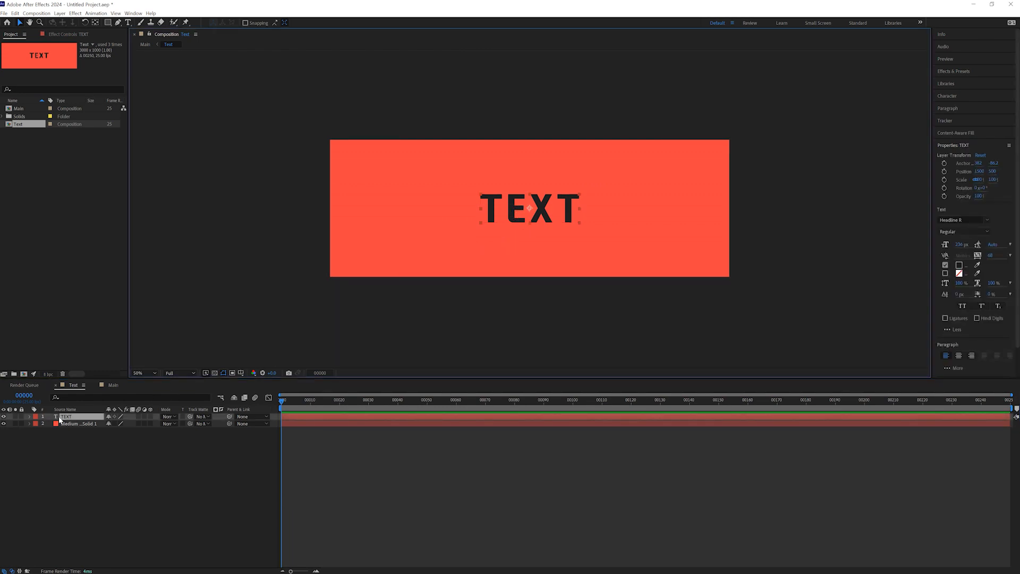
pyautogui.press('p')
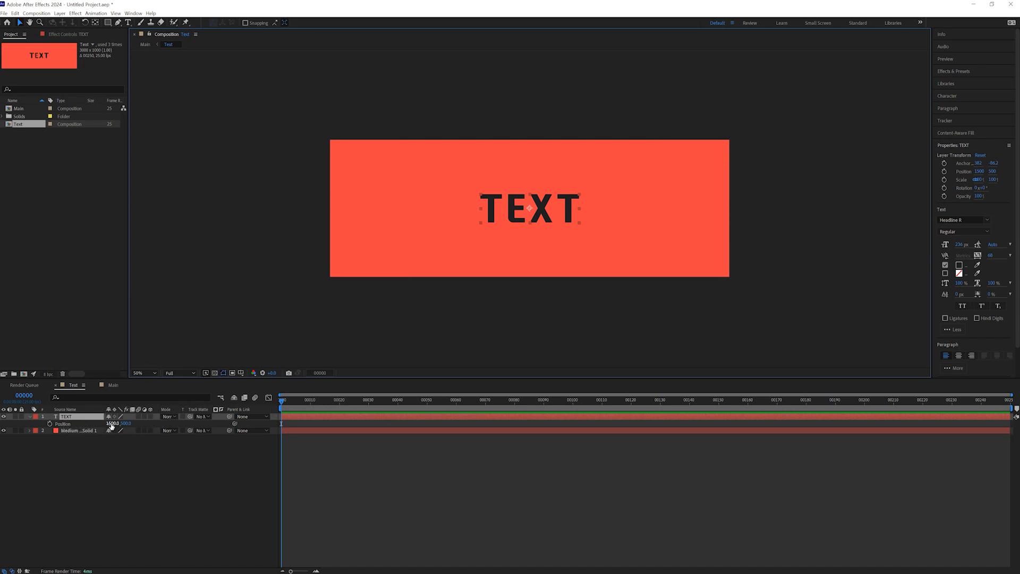
pyautogui.moveTo(111, 423); pyautogui.dragTo(11, 421)
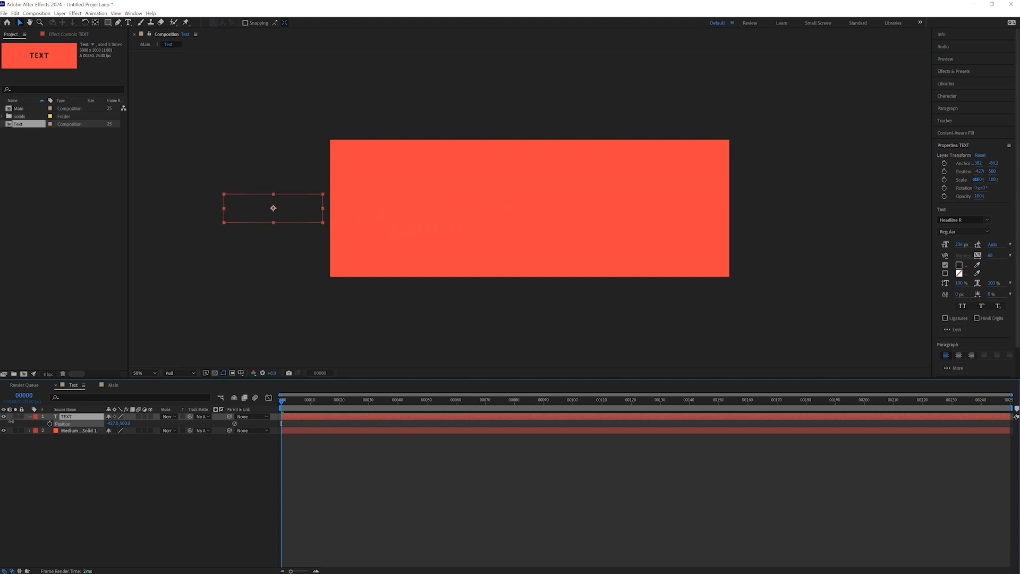
pyautogui.click(49, 423)
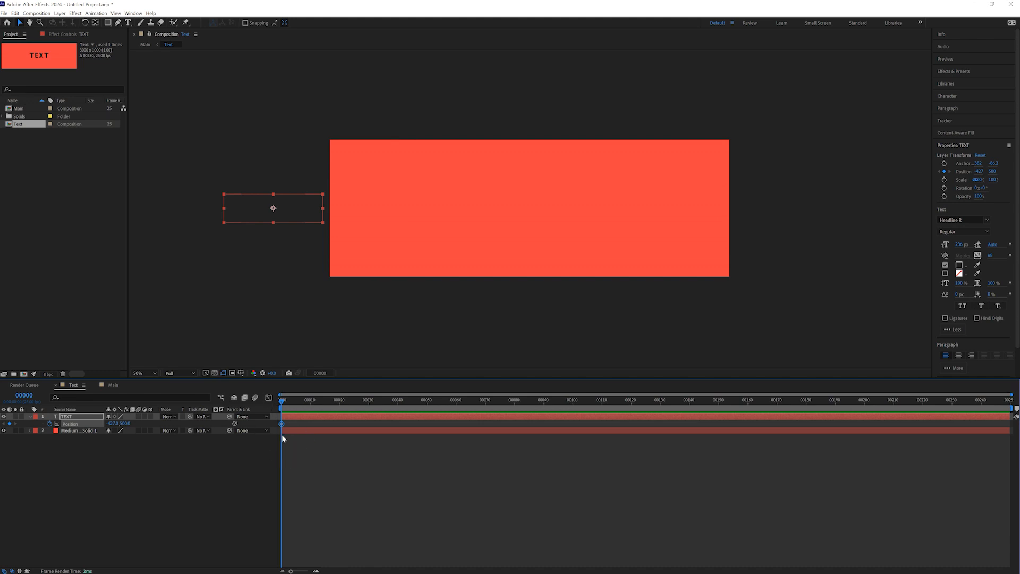
# At frame 100, keyframe the TEXT layer's X position past the right edge at about 3423 and preview the animation.
pyautogui.click(38, 399)
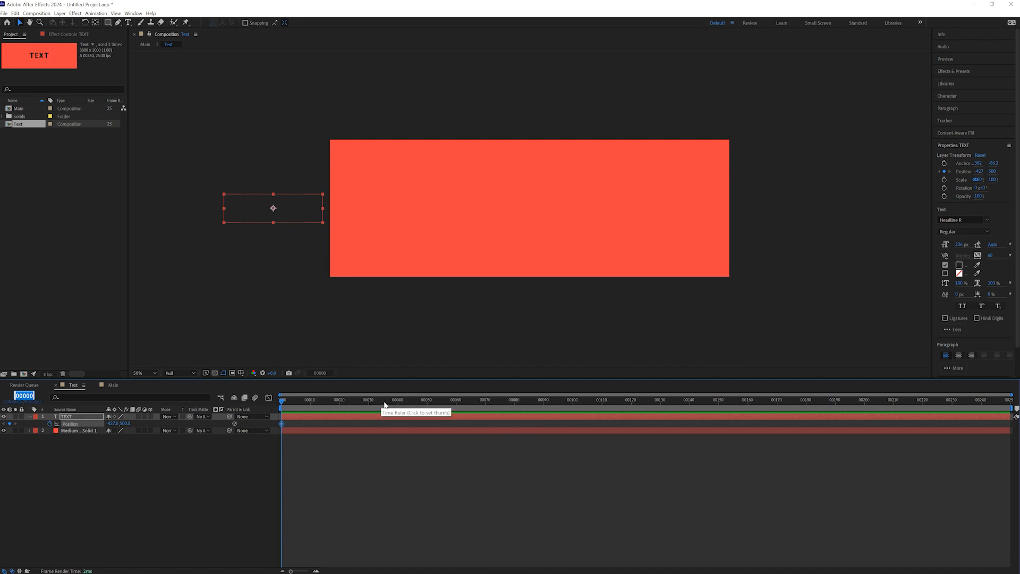
pyautogui.moveTo(425, 399); pyautogui.dragTo(573, 403)
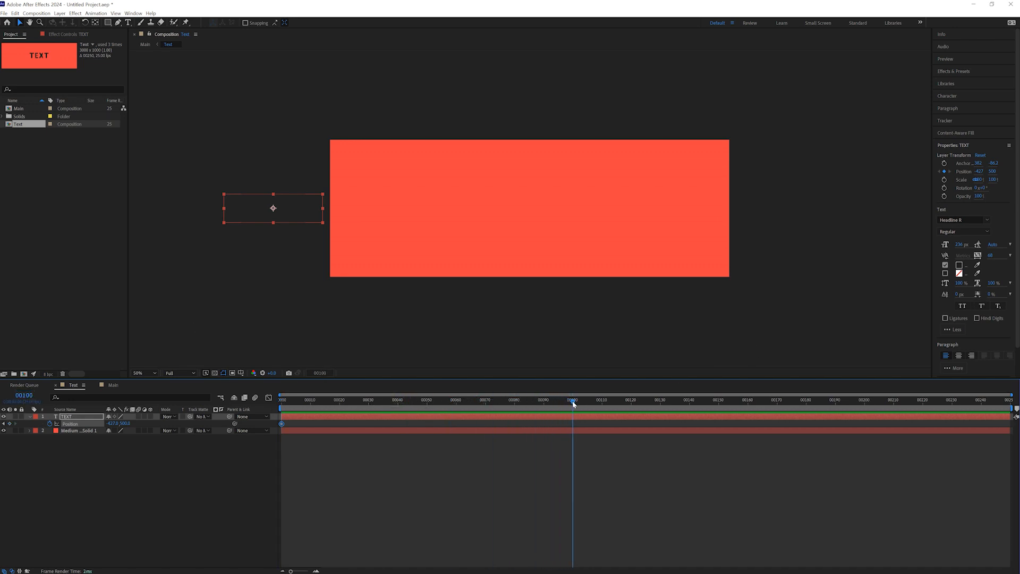
pyautogui.moveTo(113, 424); pyautogui.dragTo(281, 403)
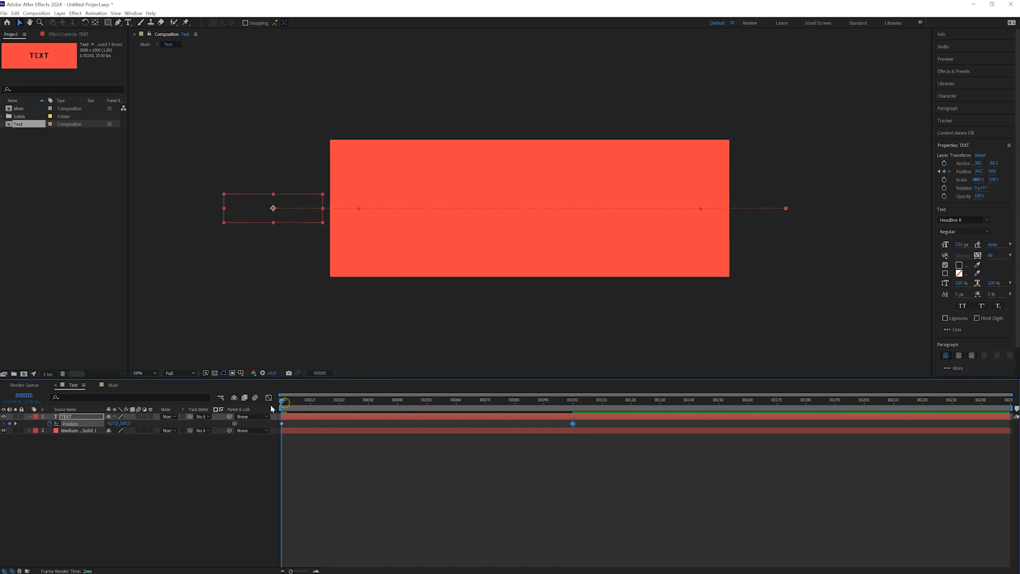
pyautogui.press('space')
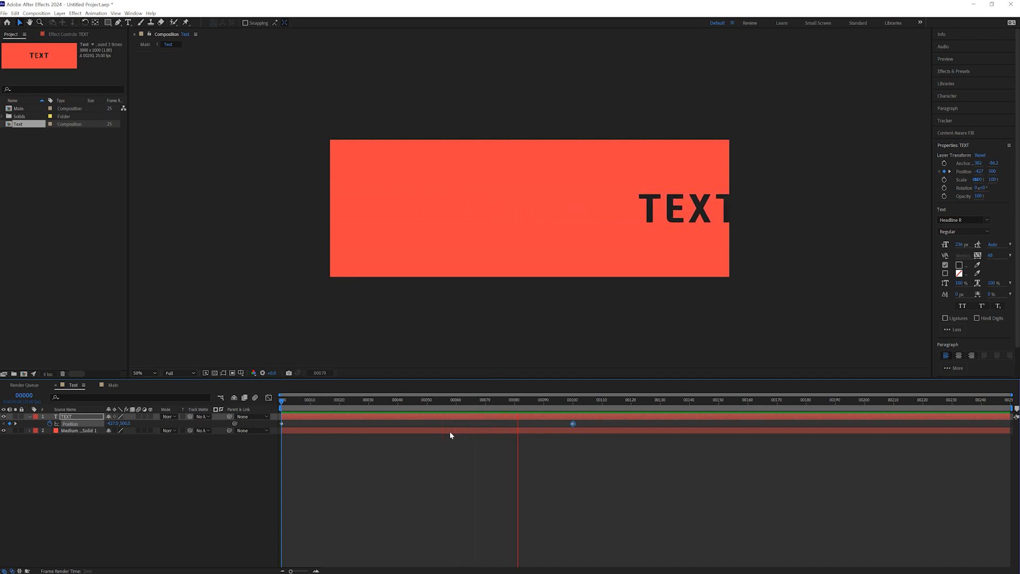
pyautogui.press('space')
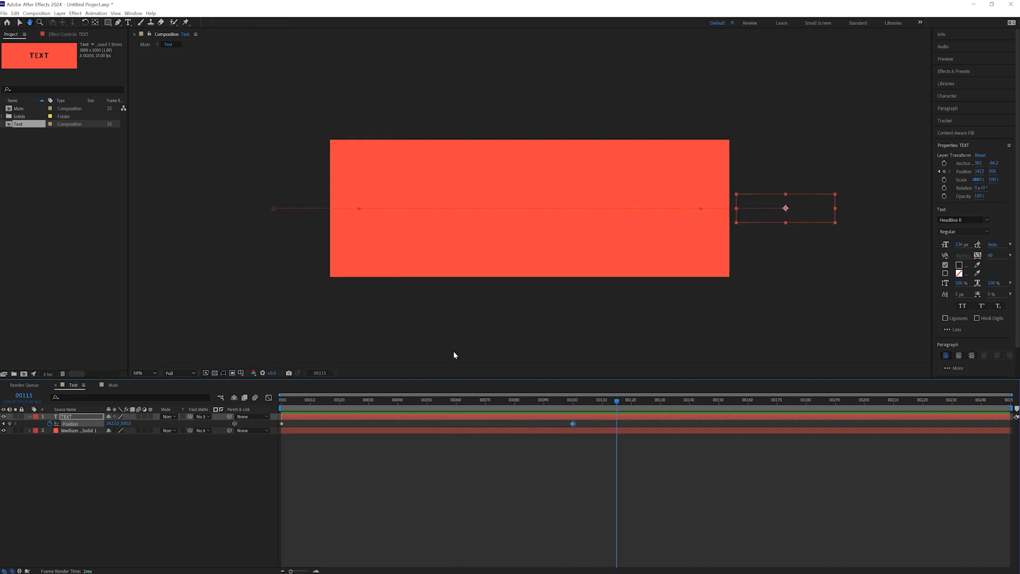
# Return to the Main composition and switch to the 1 View layout.
pyautogui.click(113, 385)
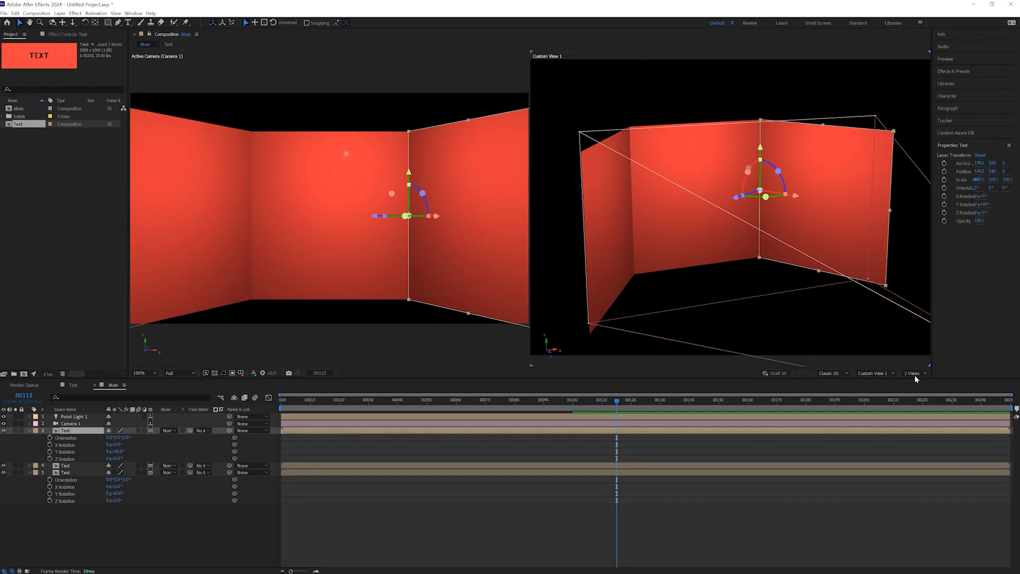
pyautogui.click(817, 290)
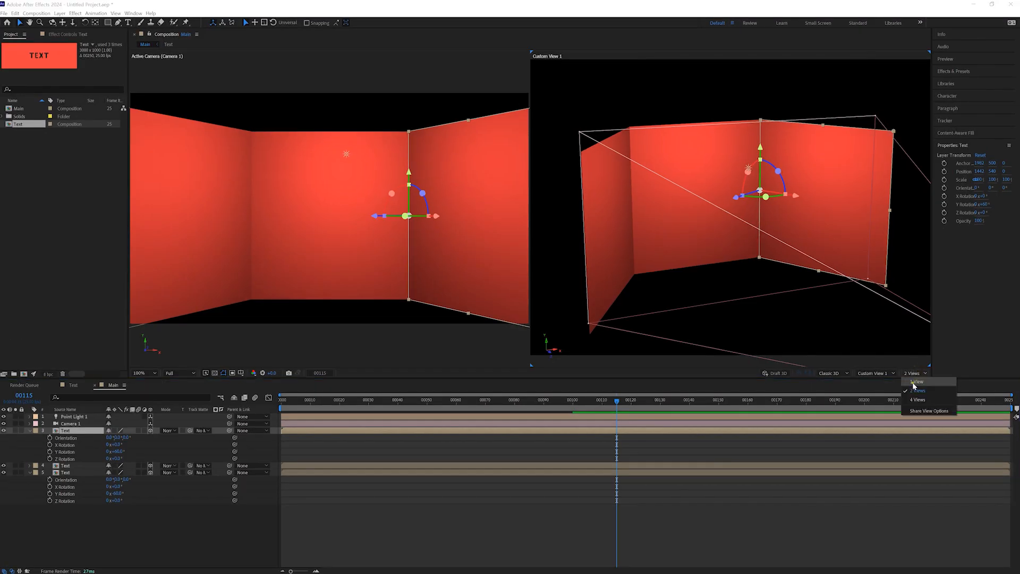
pyautogui.click(918, 381)
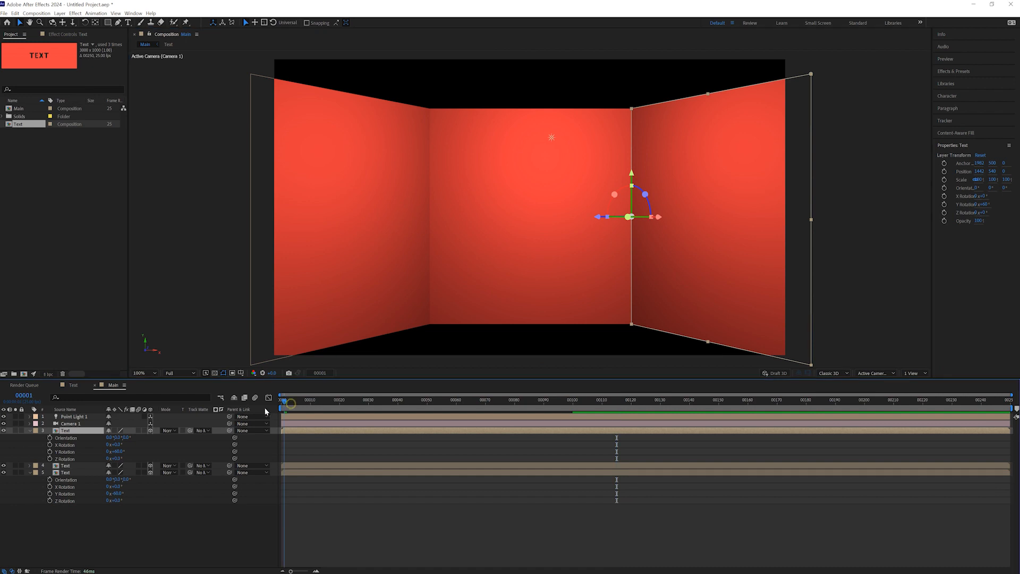
# Preview the Main composition's text animation from frame 0, and move the playhead to frame 61.
pyautogui.press('Home')
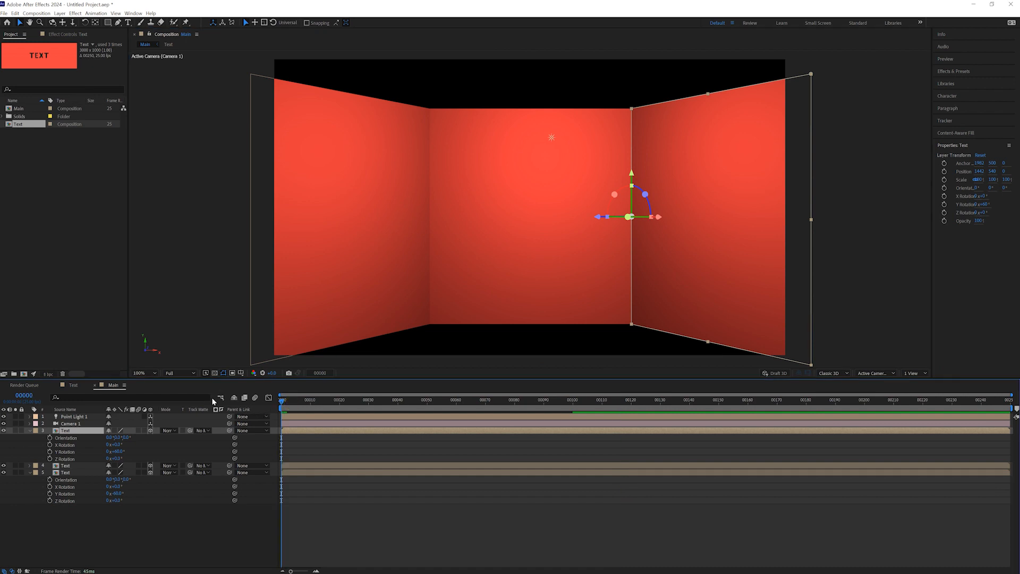
pyautogui.press('space')
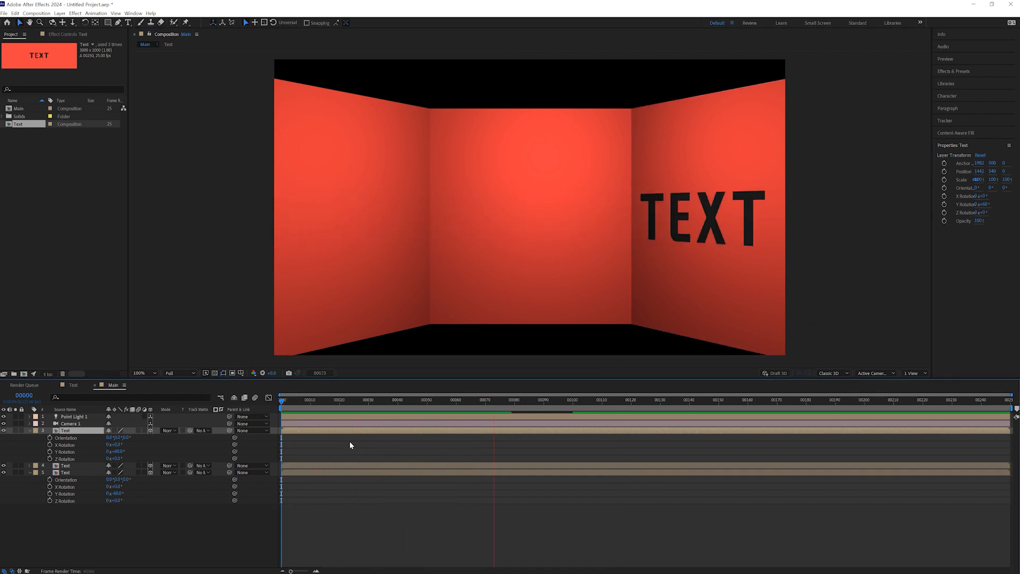
pyautogui.moveTo(304, 398); pyautogui.dragTo(459, 425)
# In the Text composition, enlarge the TEXT layer's Scale to about 288% and lower its Opacity to about 74%.
pyautogui.click(85, 385)
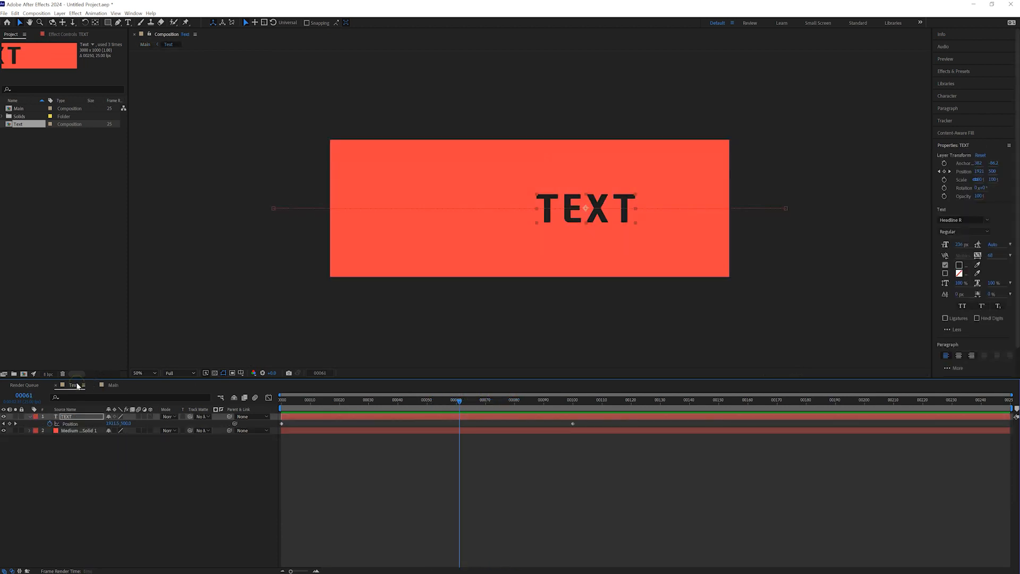
pyautogui.click(82, 418)
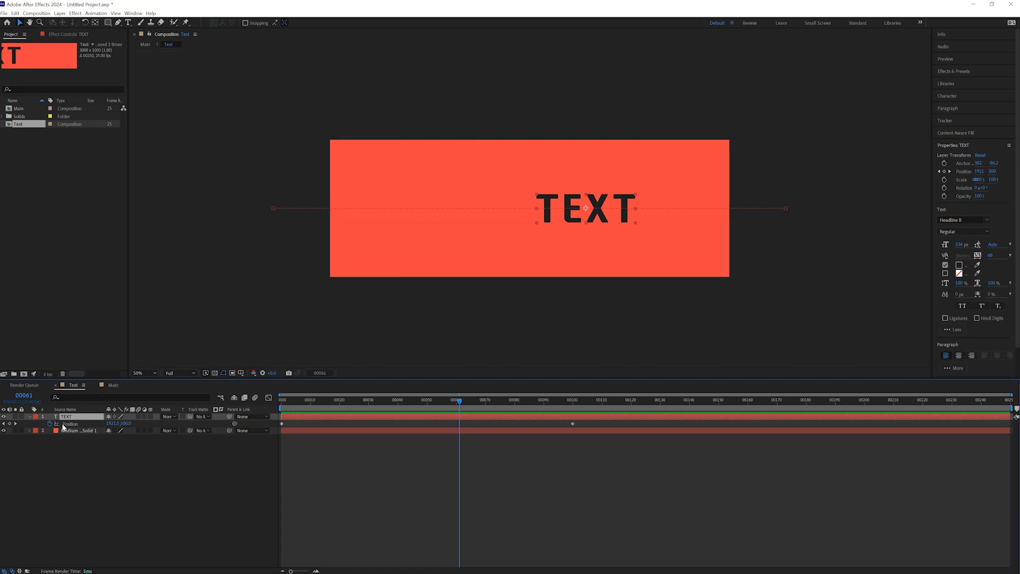
pyautogui.hotkey('shift', 's')
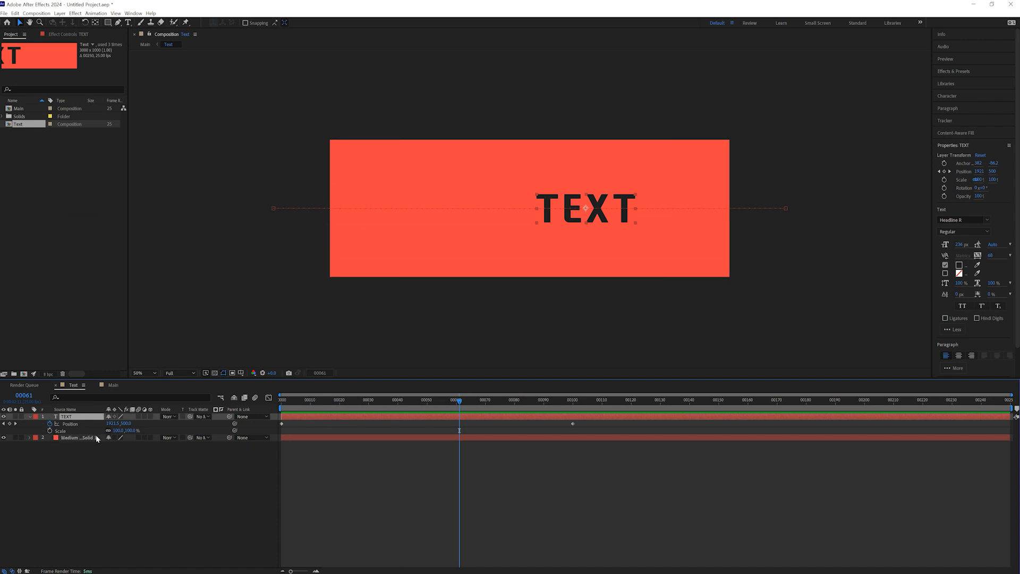
pyautogui.moveTo(127, 430); pyautogui.dragTo(229, 431)
pyautogui.click(66, 418)
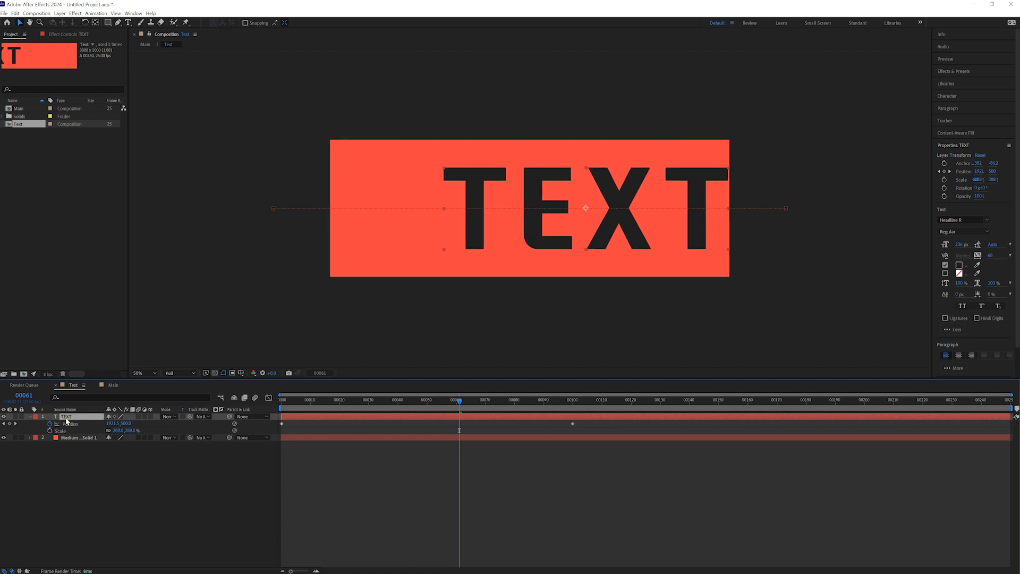
pyautogui.hotkey('shift', 't')
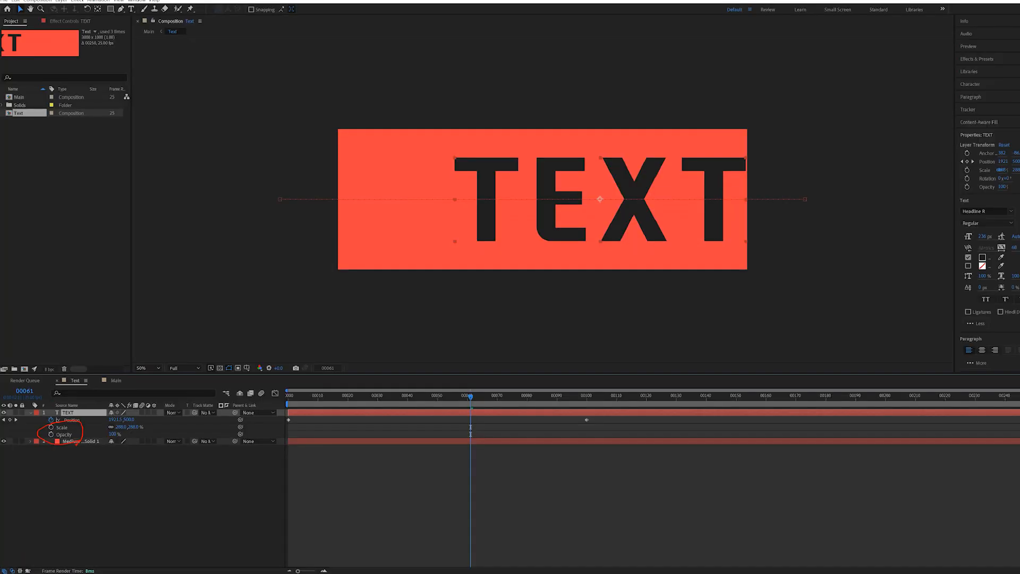
pyautogui.moveTo(110, 441); pyautogui.dragTo(98, 438)
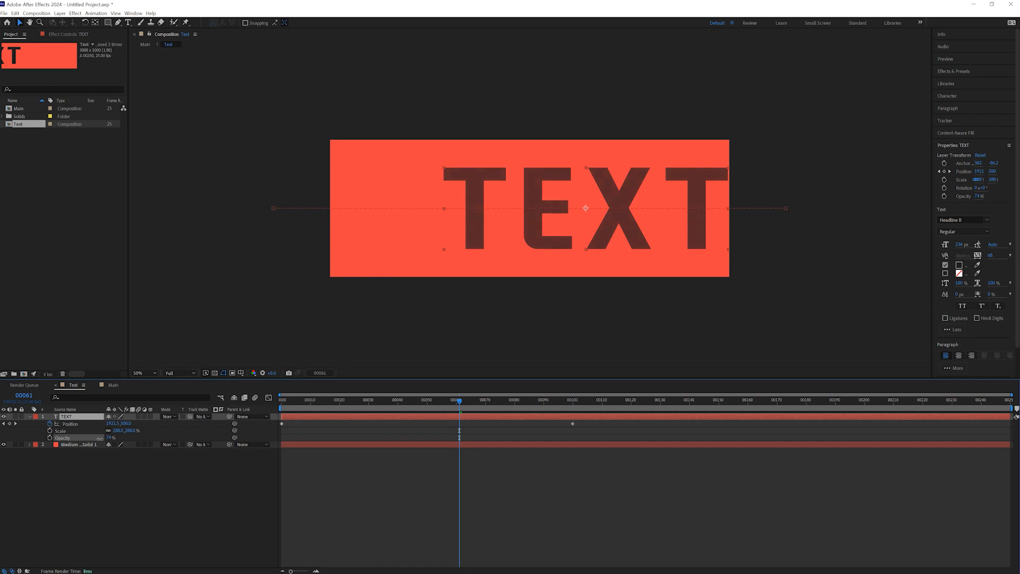
# Return to the Main composition and play the enlarged, semi-transparent text across the walls from frame 0, stopping at frame 73.
pyautogui.click(115, 386)
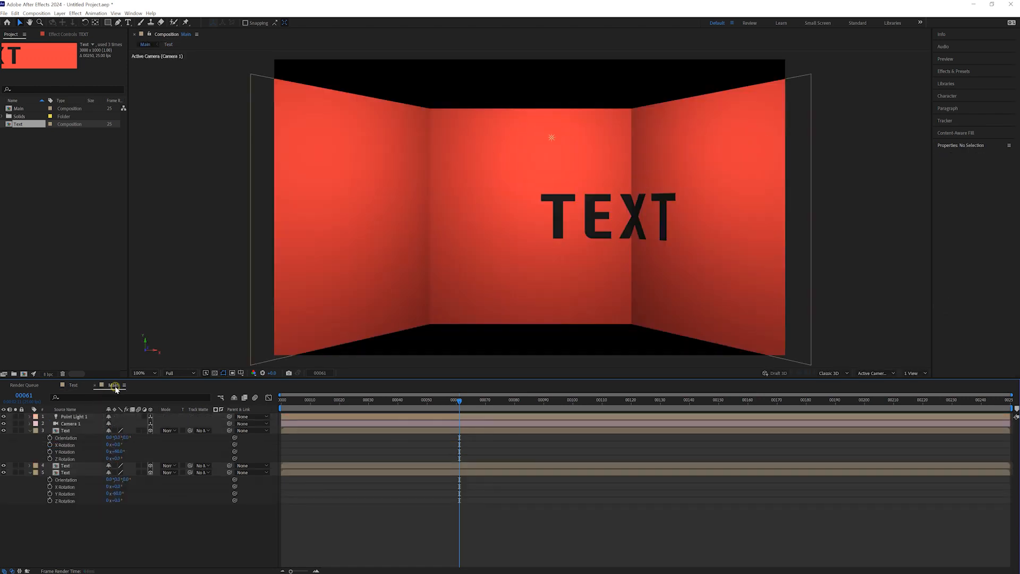
pyautogui.click(282, 404)
pyautogui.press('space')
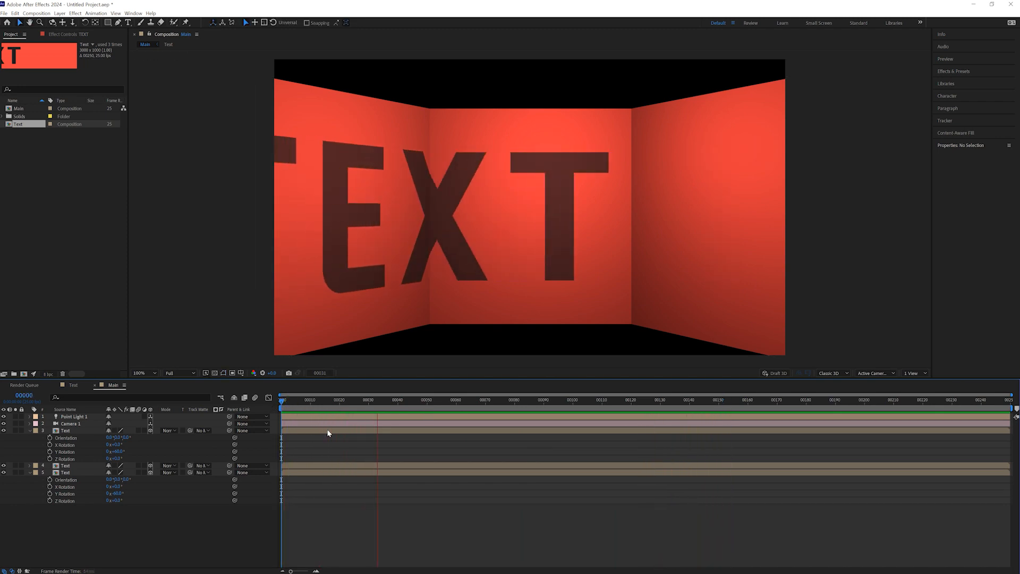
pyautogui.press('space')
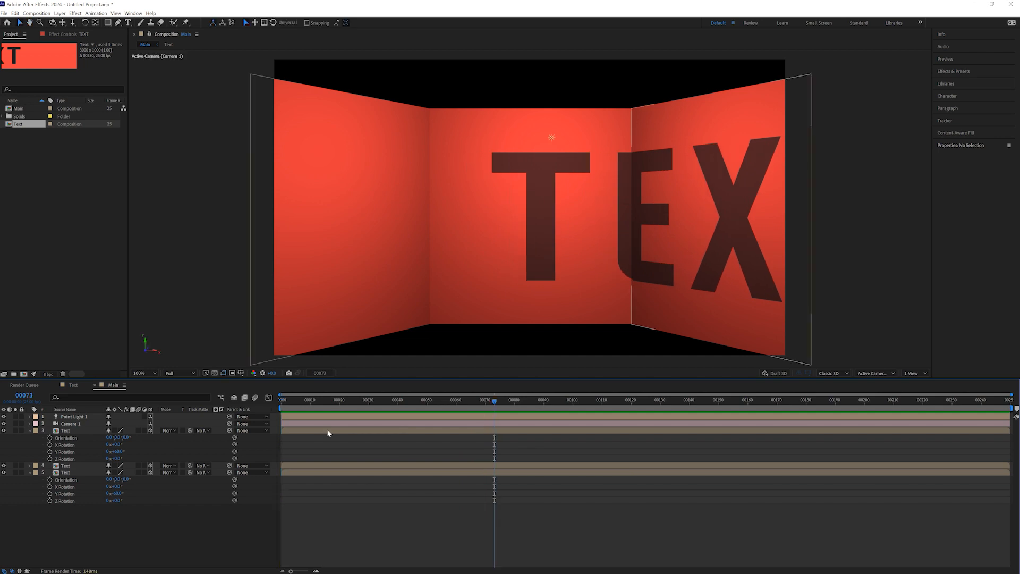